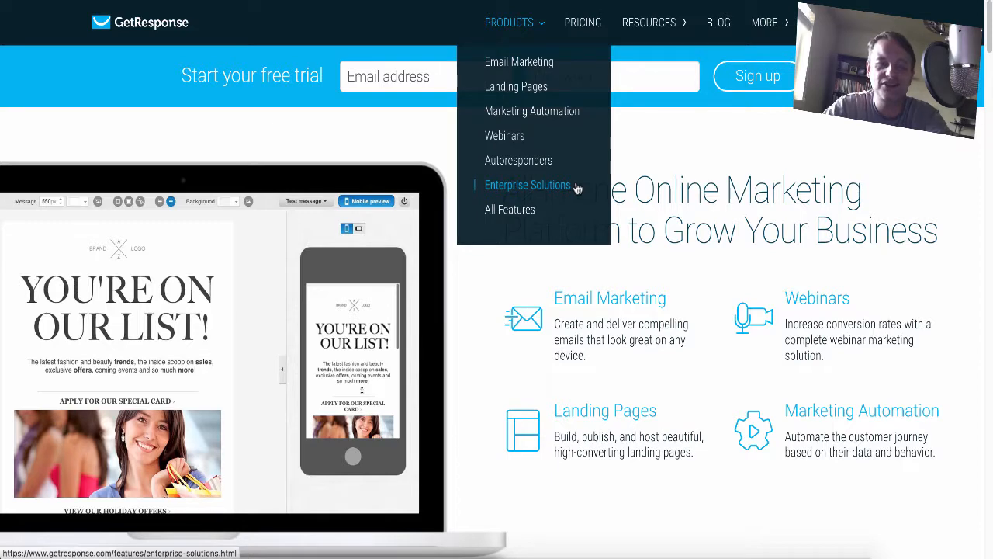
Open the pricing page and check the 12-month price of the Email plan for a list size of 2,500.
click(592, 27)
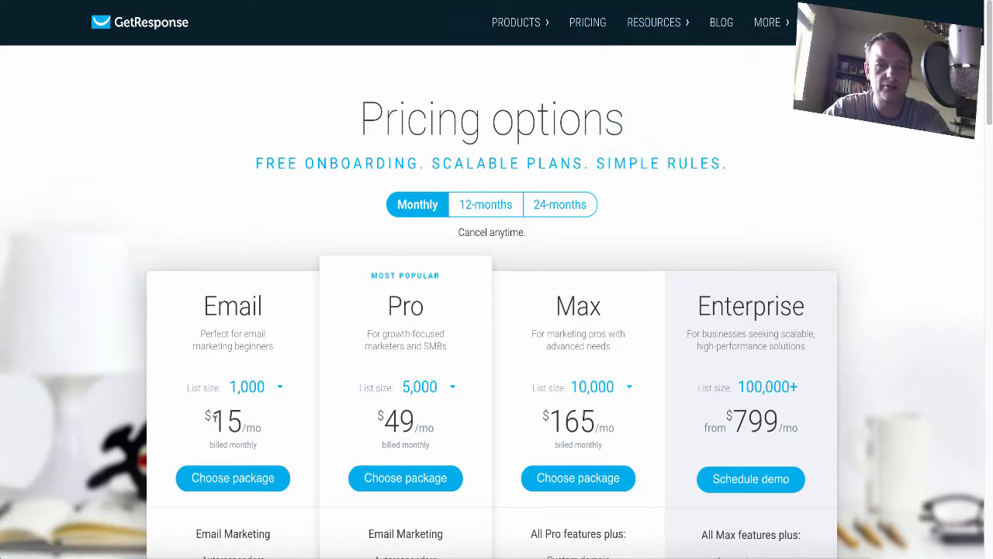
click(487, 205)
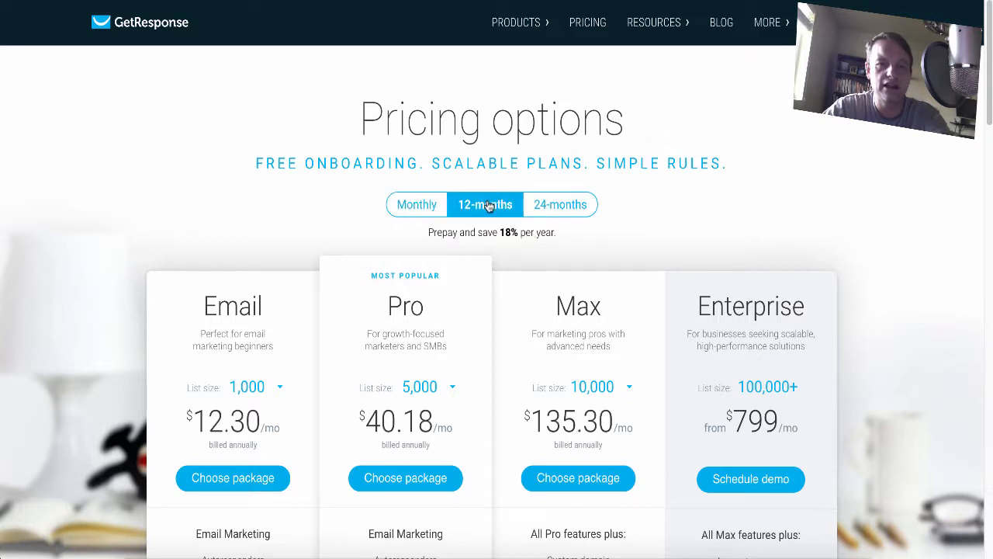
scroll(75, 306, down, 1)
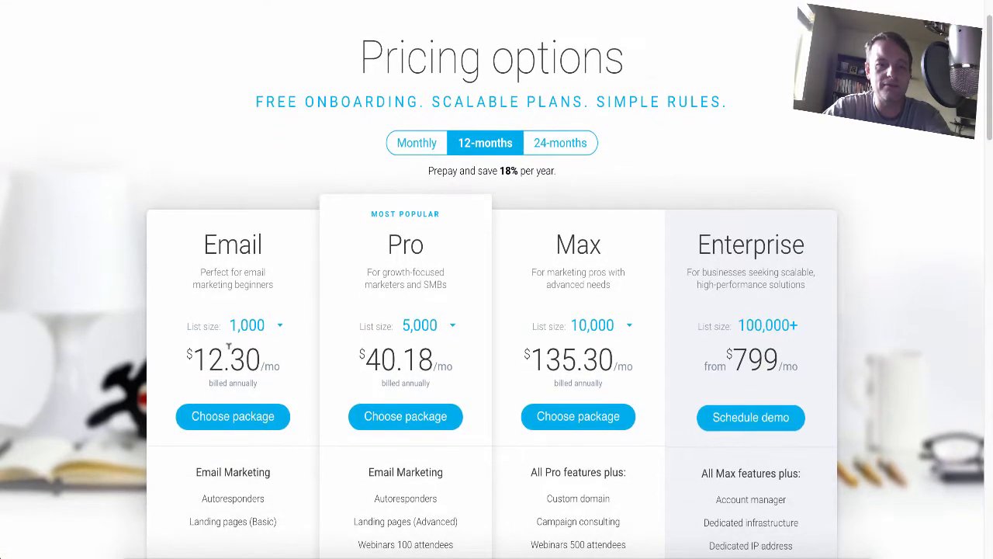
click(281, 326)
click(259, 358)
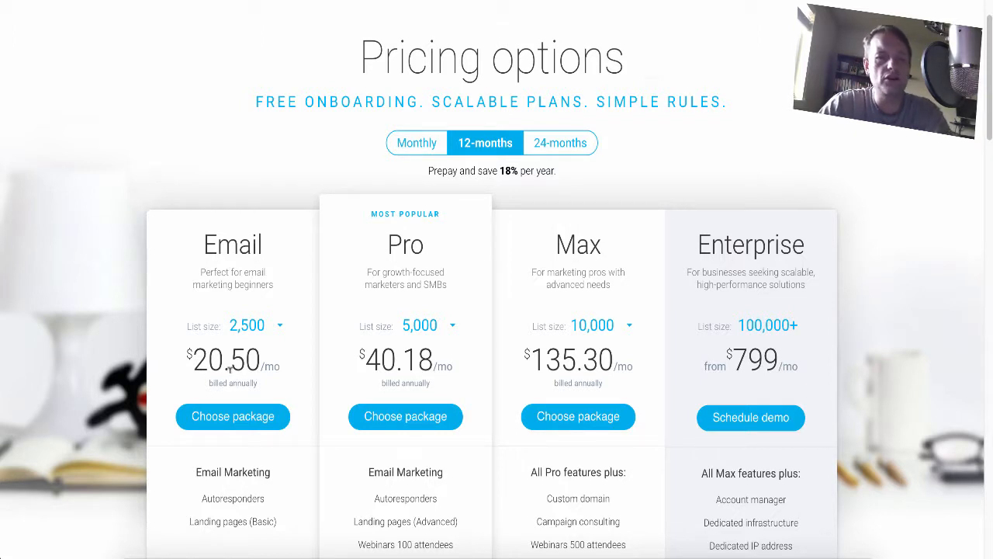
View the Pro plan's list size options and compare the plan prices under 24-month and monthly billing.
click(454, 325)
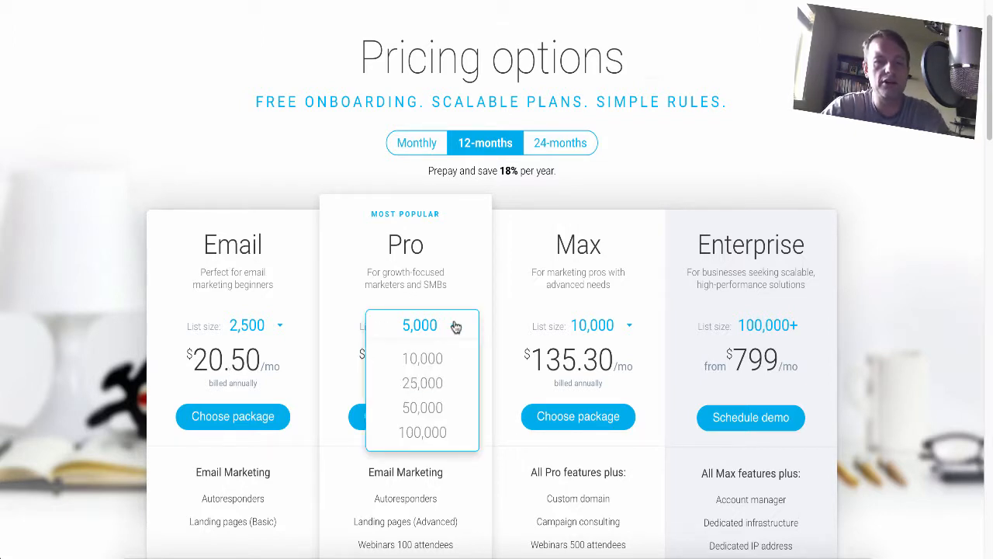
click(455, 325)
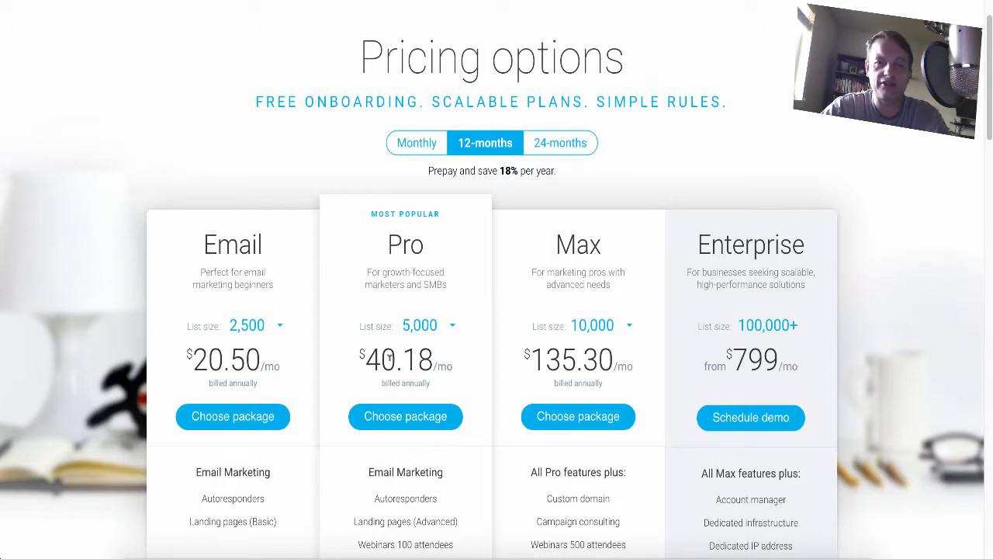
click(556, 152)
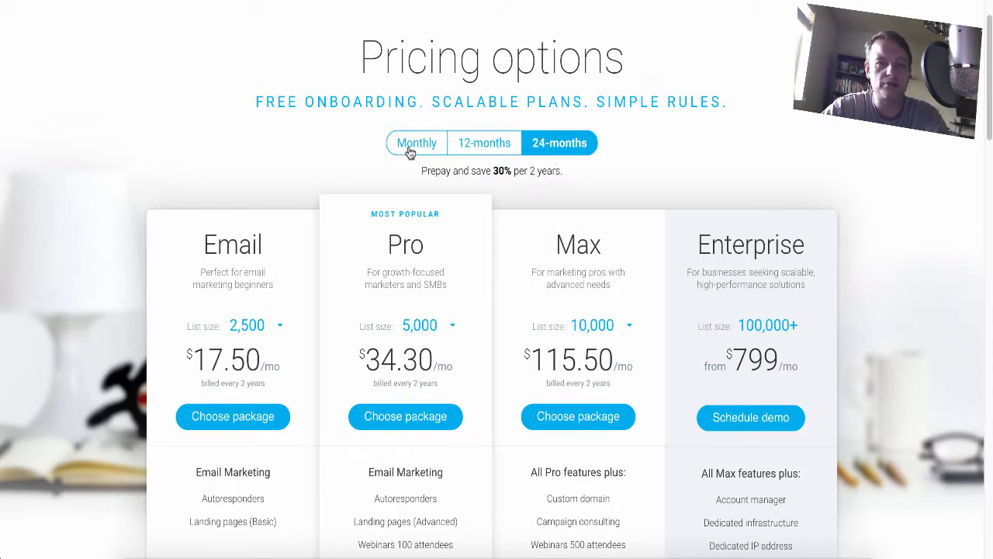
click(410, 151)
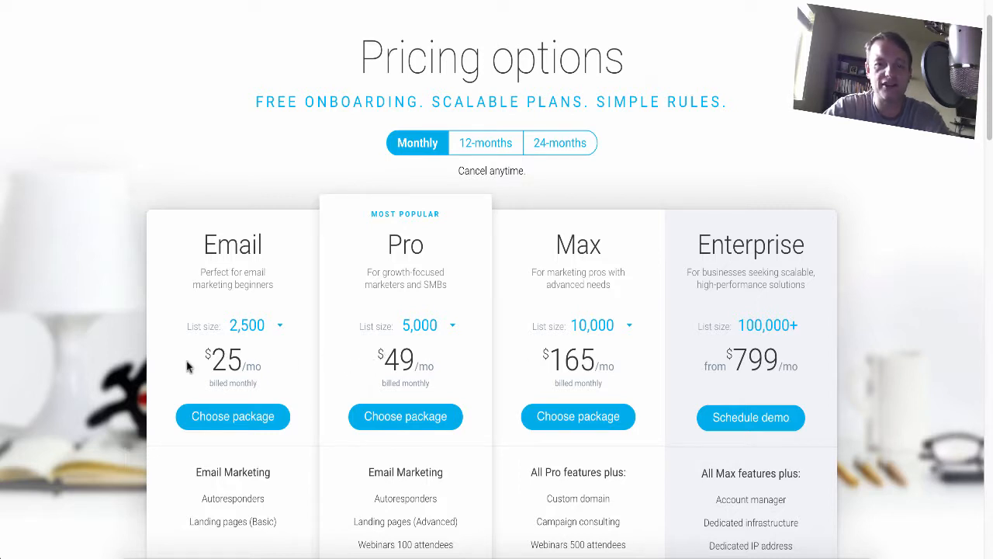
Return to the GetResponse home page and go to the account login to reach the dashboard.
right_click(837, 70)
click(849, 78)
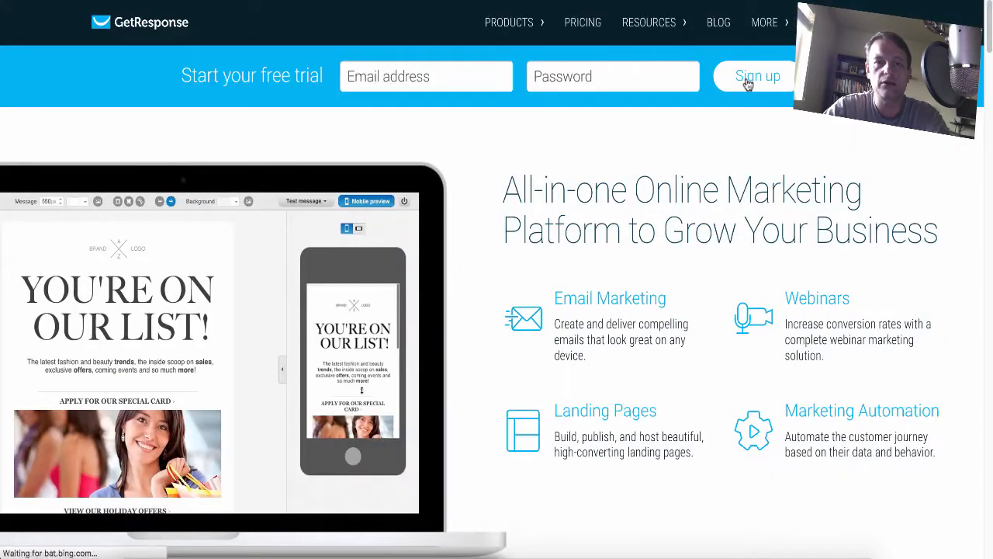
mouse_move(663, 23)
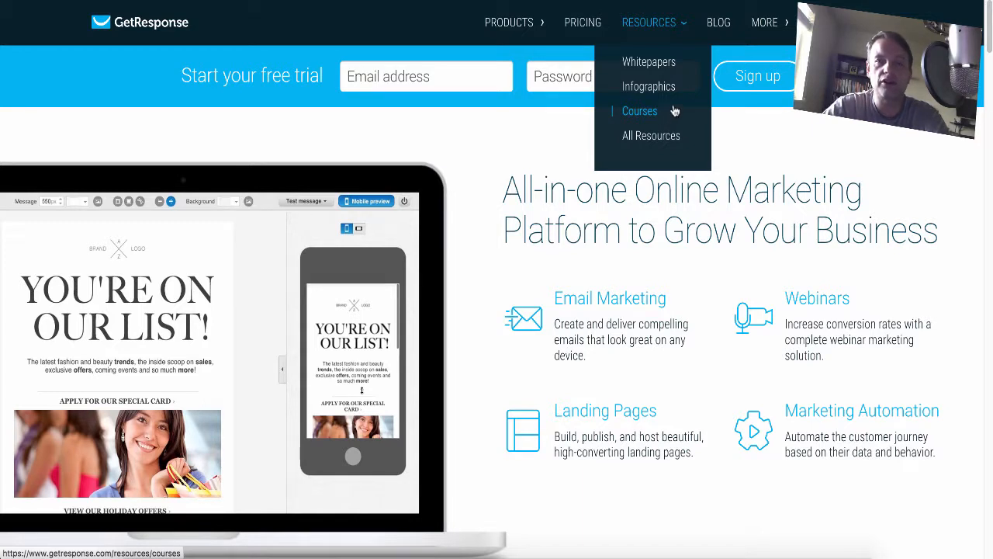
mouse_move(754, 34)
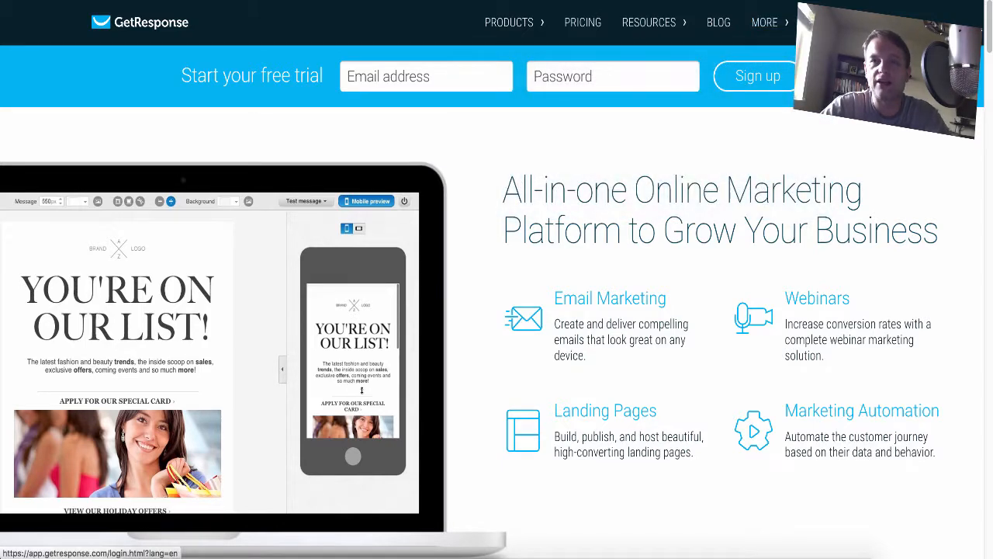
click(824, 22)
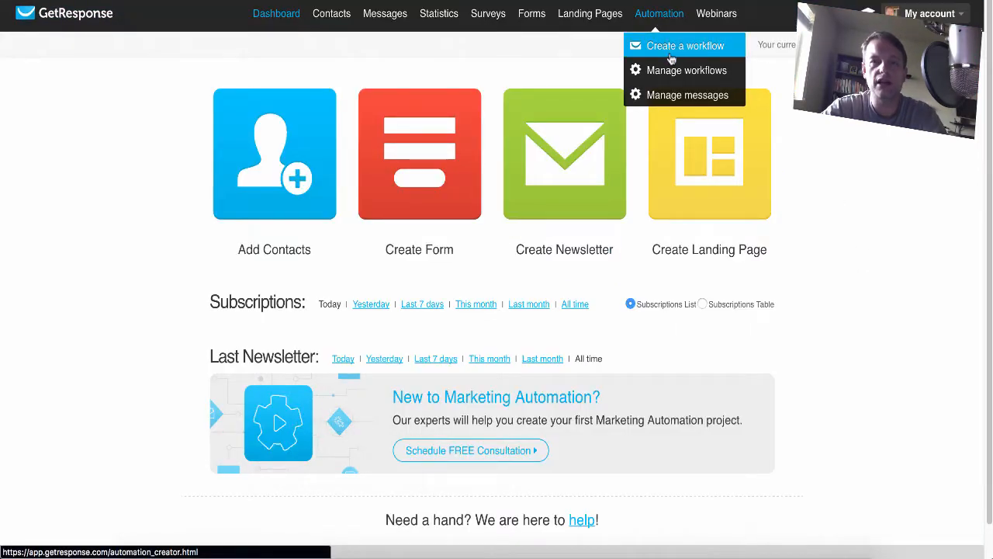
Create an automation workflow named "New Subscriber" that starts when someone subscribes.
click(672, 47)
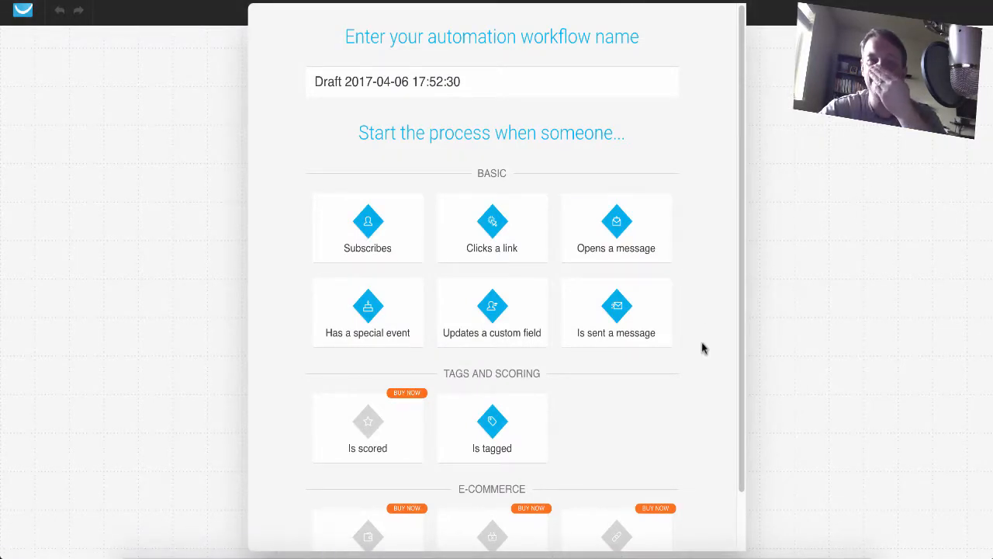
scroll(306, 388, down, 1)
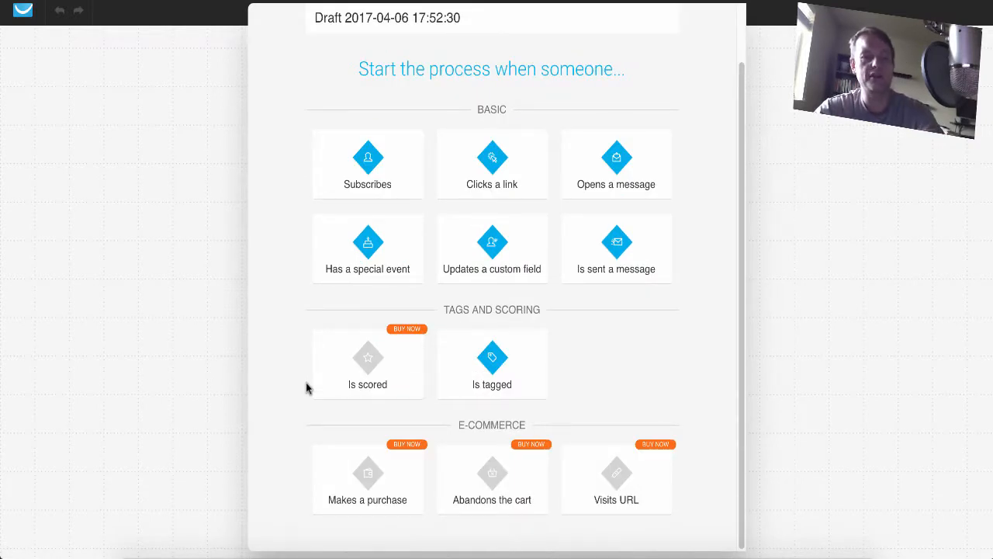
scroll(315, 384, up, 1)
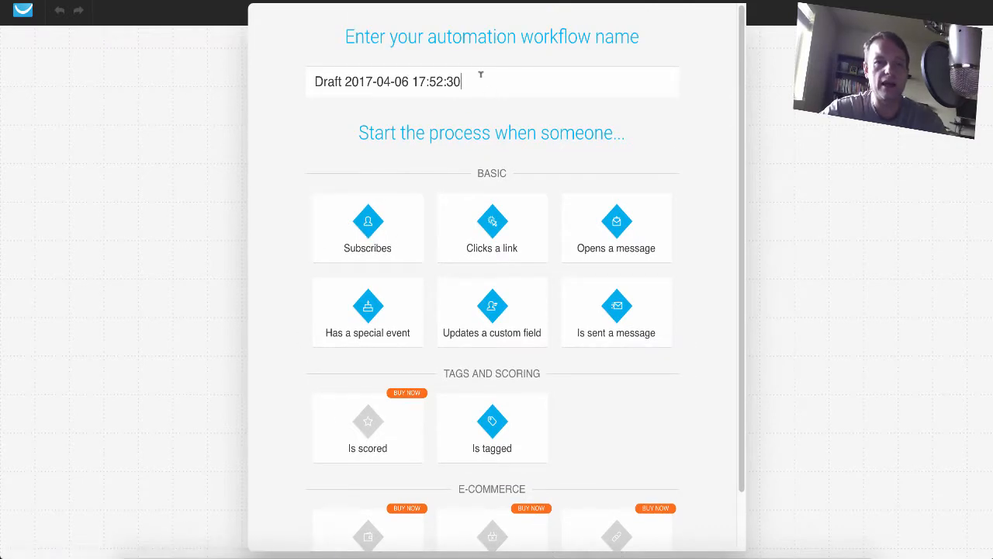
drag(482, 82, 238, 77)
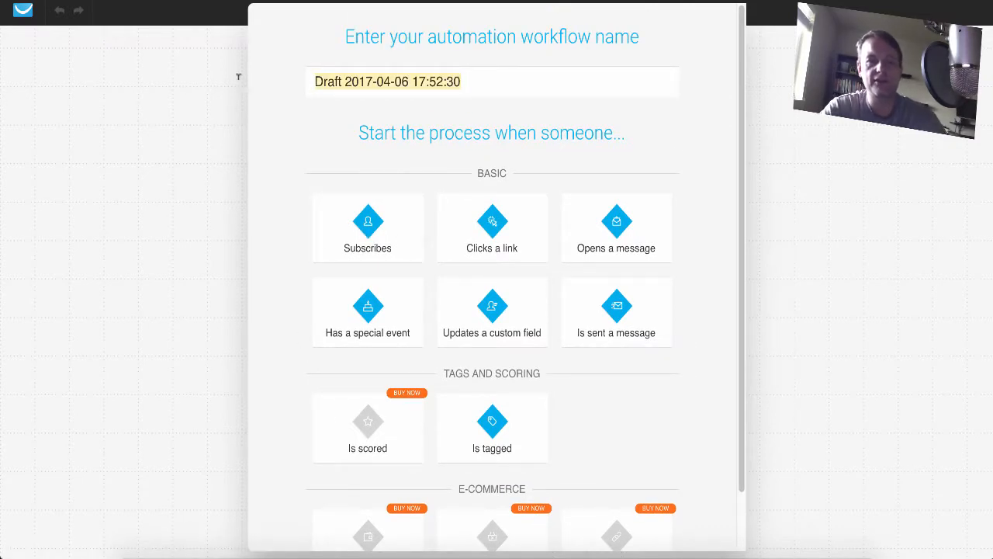
text(New S)
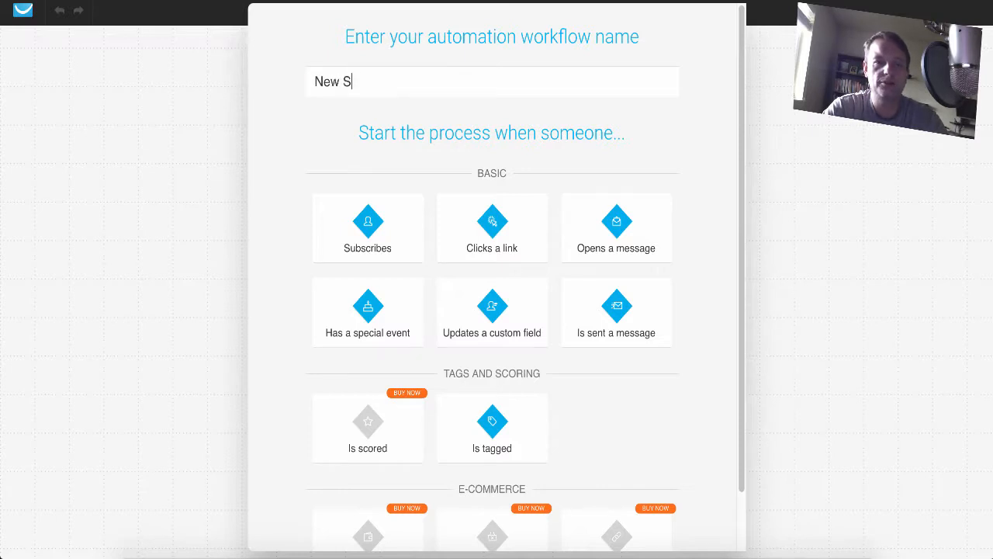
text(ubscriber)
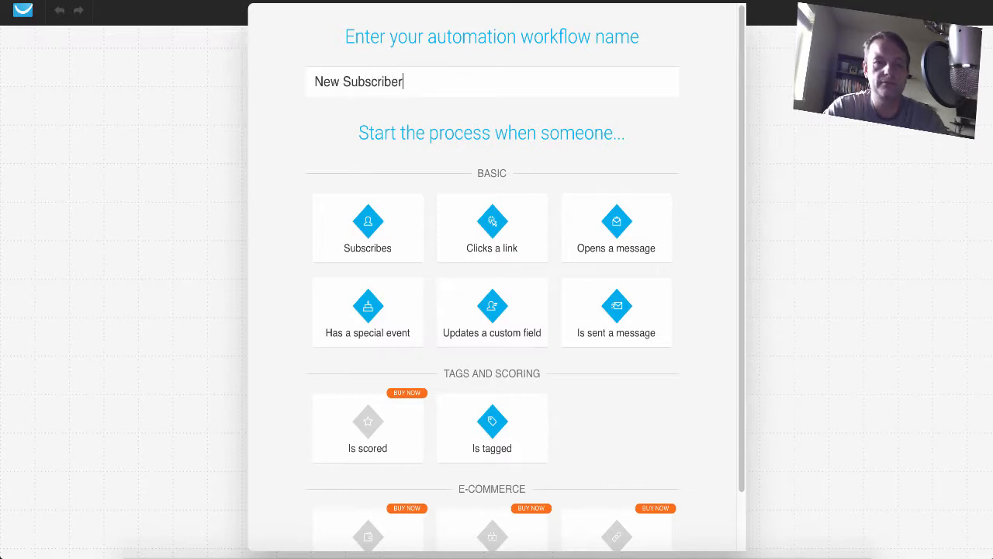
click(354, 220)
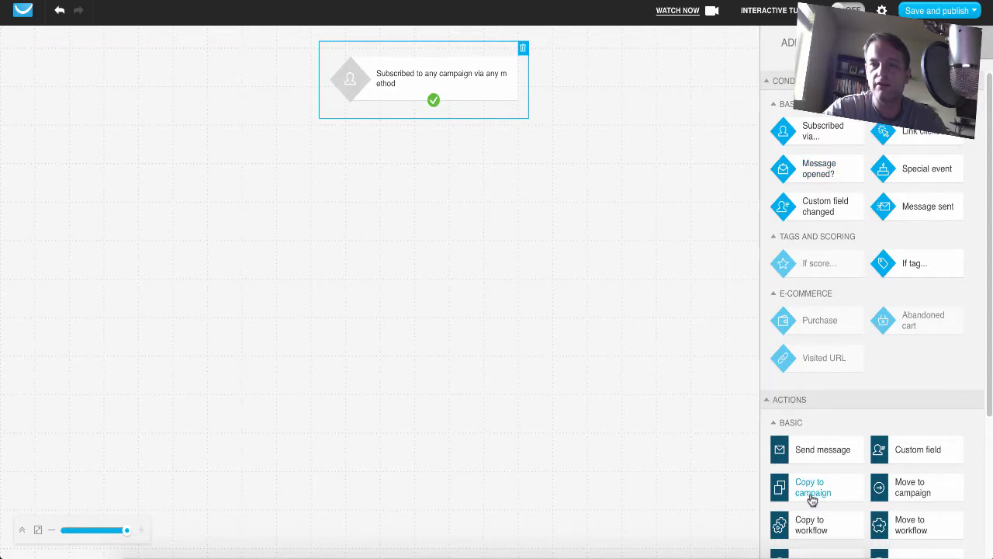
Add a Send message action below the subscription trigger and connect the trigger's output to it.
drag(812, 448, 428, 150)
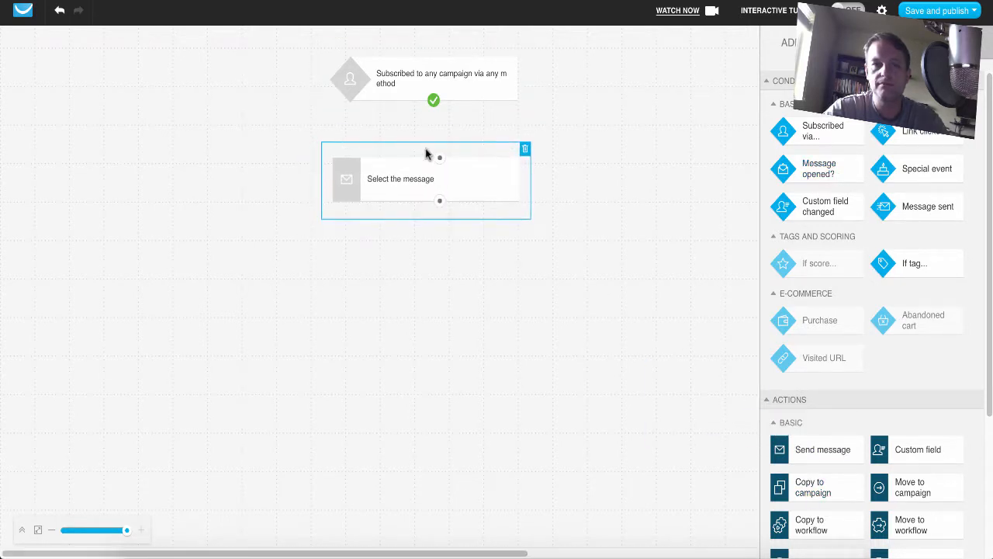
drag(432, 106, 439, 159)
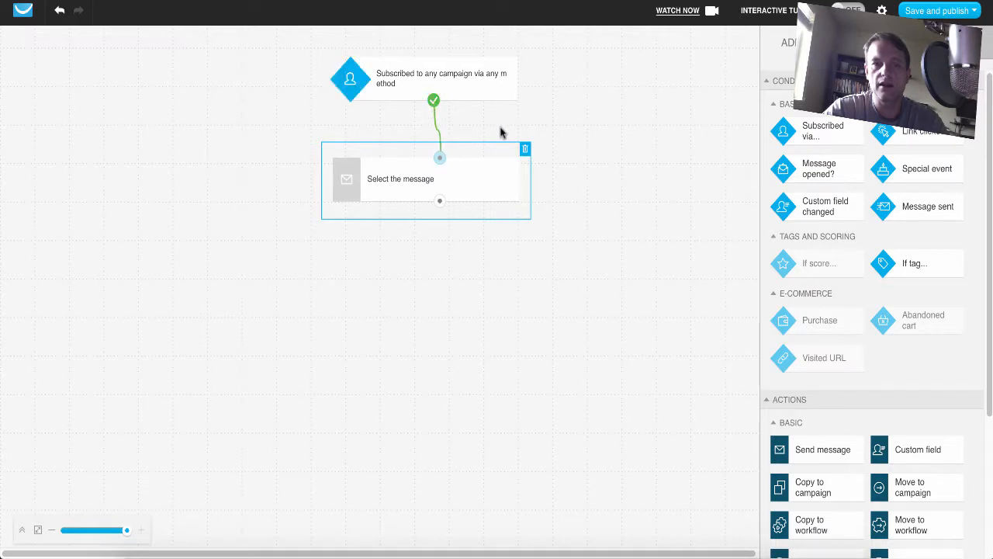
Set the Send message action to use the Automation message "welcome" and enable running it multiple times.
click(929, 43)
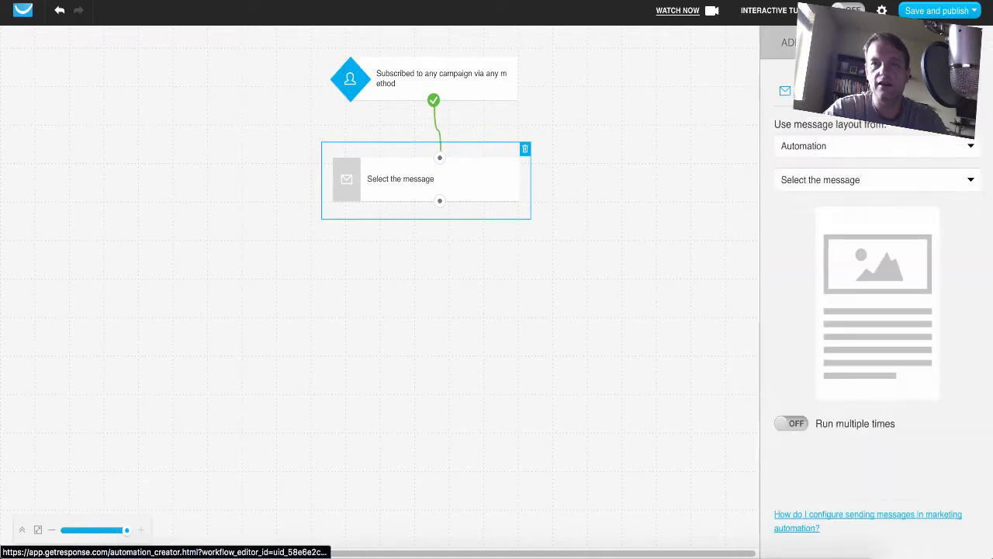
click(973, 147)
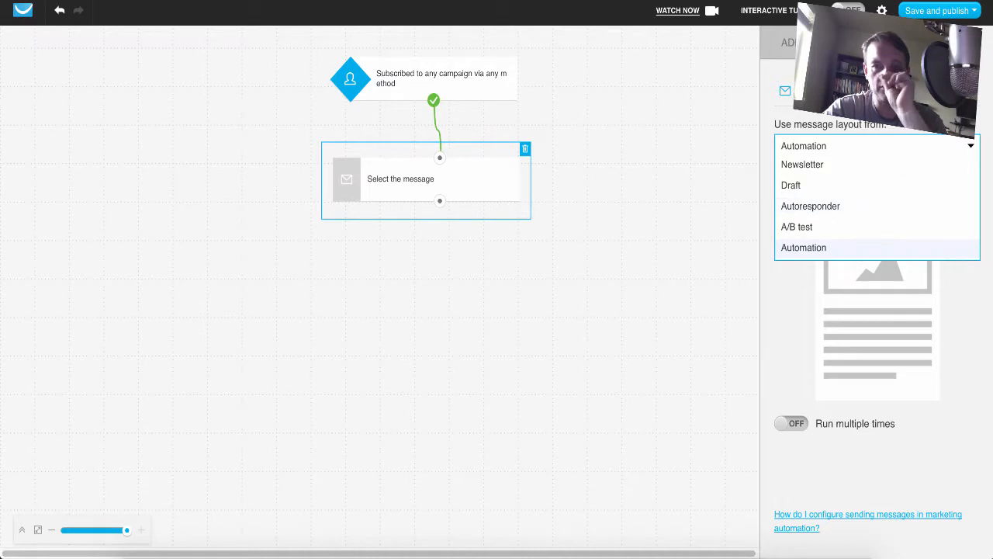
key(Return)
click(971, 183)
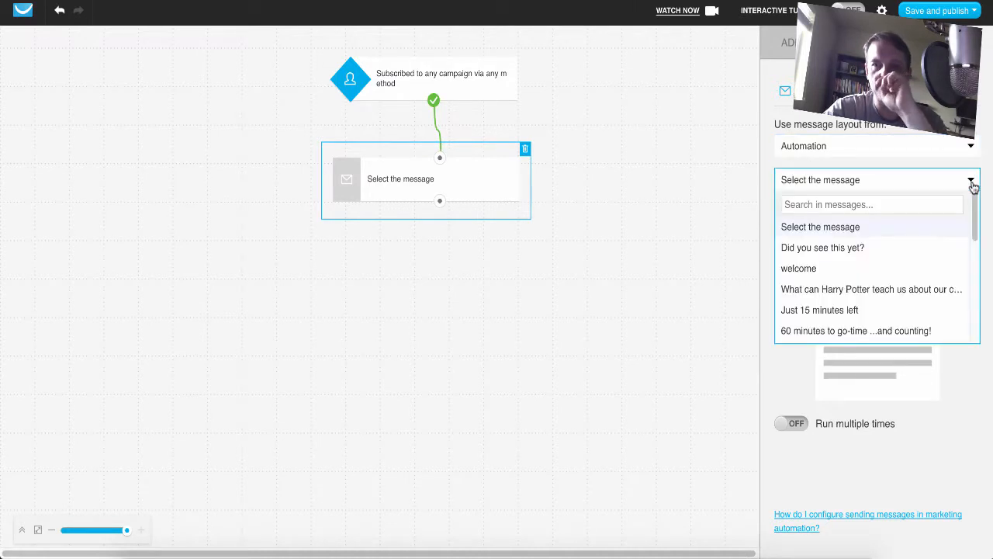
click(843, 267)
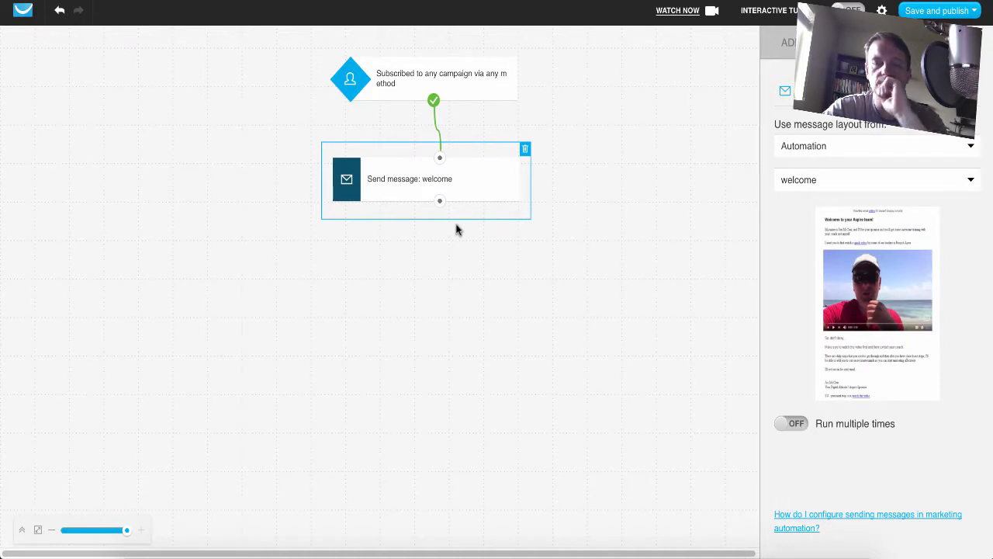
click(794, 426)
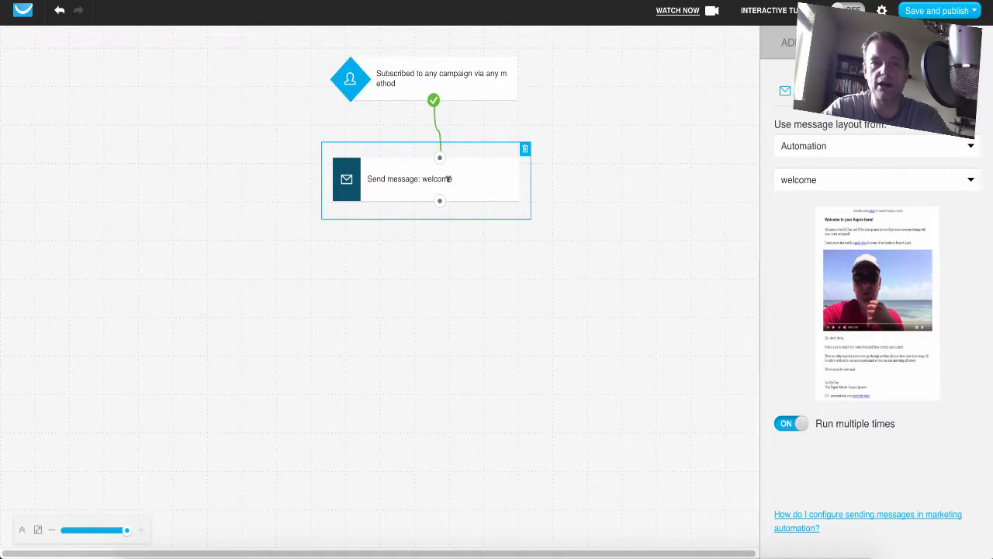
Add a "Message opened?" condition below the welcome message action and connect the action's output to it.
click(829, 49)
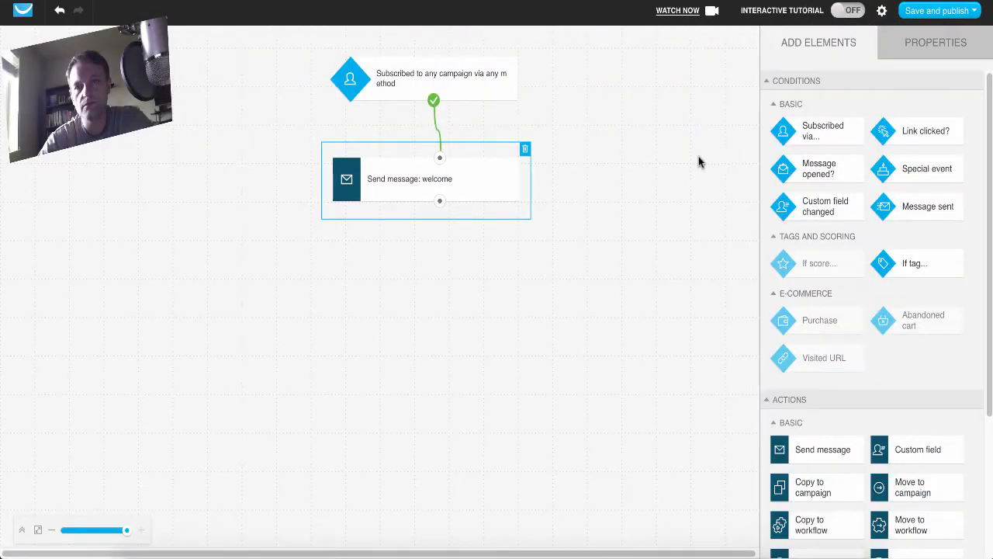
scroll(960, 447, down, 3)
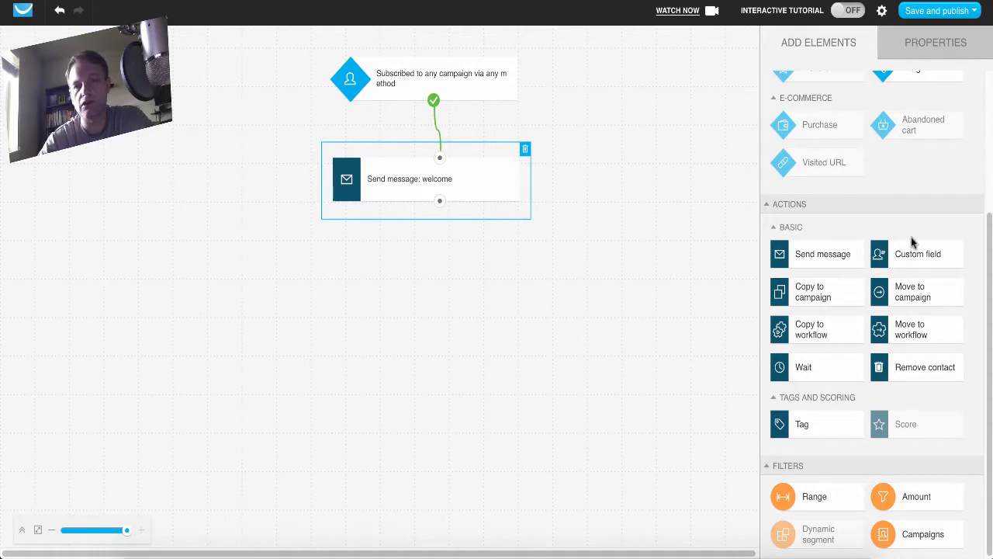
scroll(990, 227, up, 5)
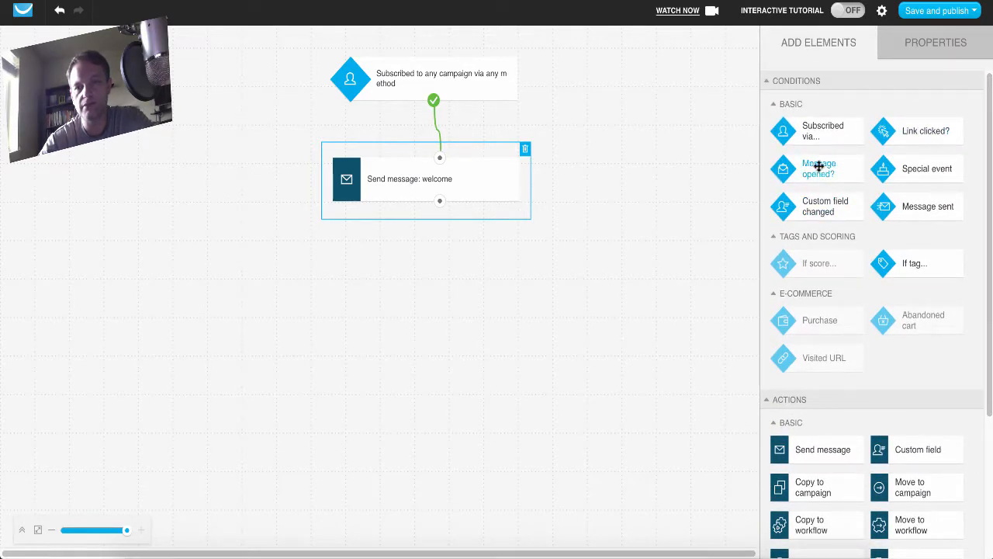
drag(816, 166, 437, 244)
drag(439, 201, 437, 247)
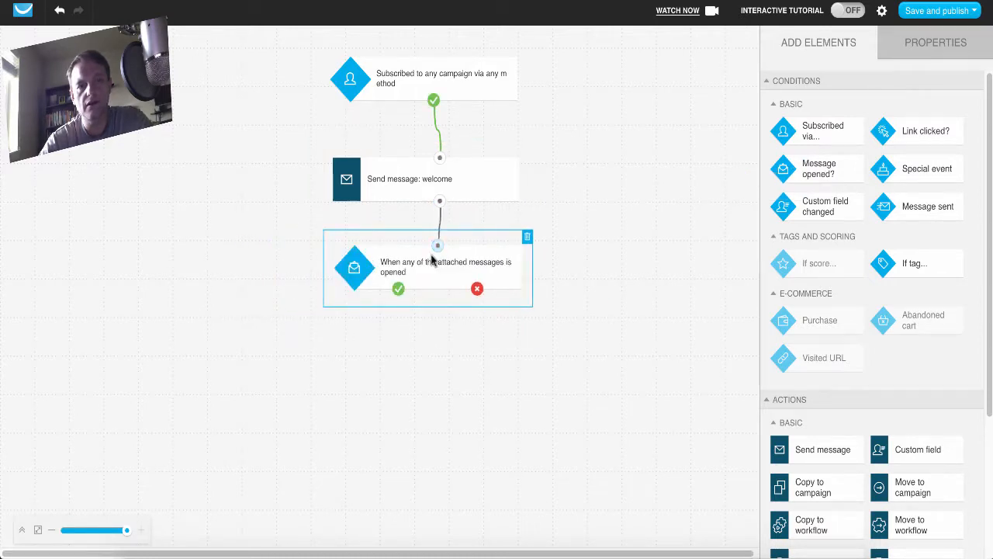
Add a "Link clicked?" condition below the message-opened condition and connect the positive branch to it.
mouse_move(819, 244)
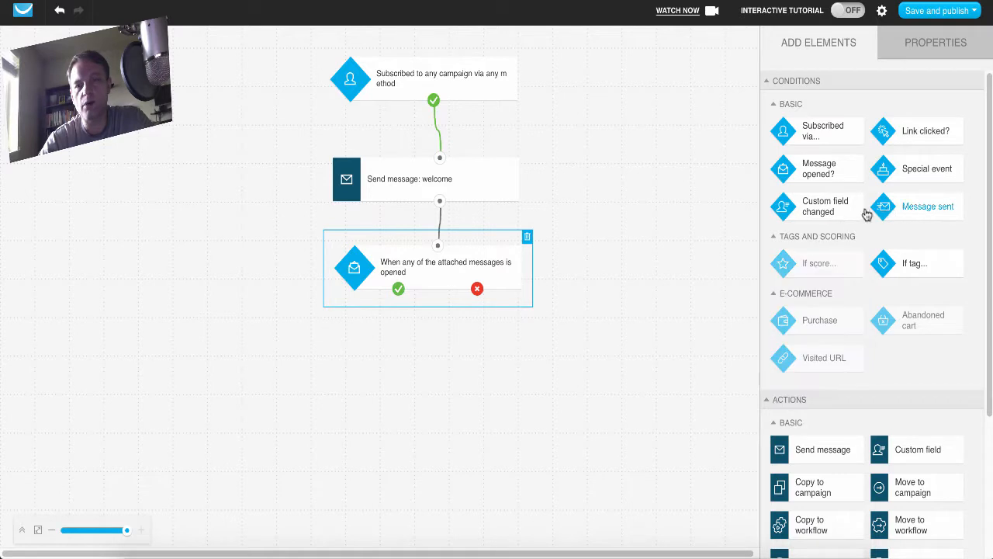
drag(916, 132, 281, 339)
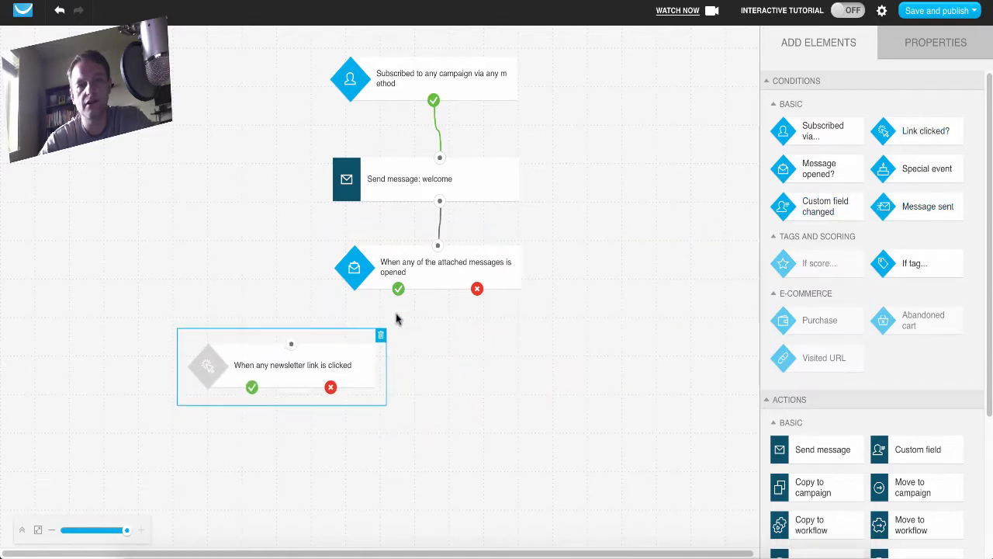
drag(398, 289, 291, 344)
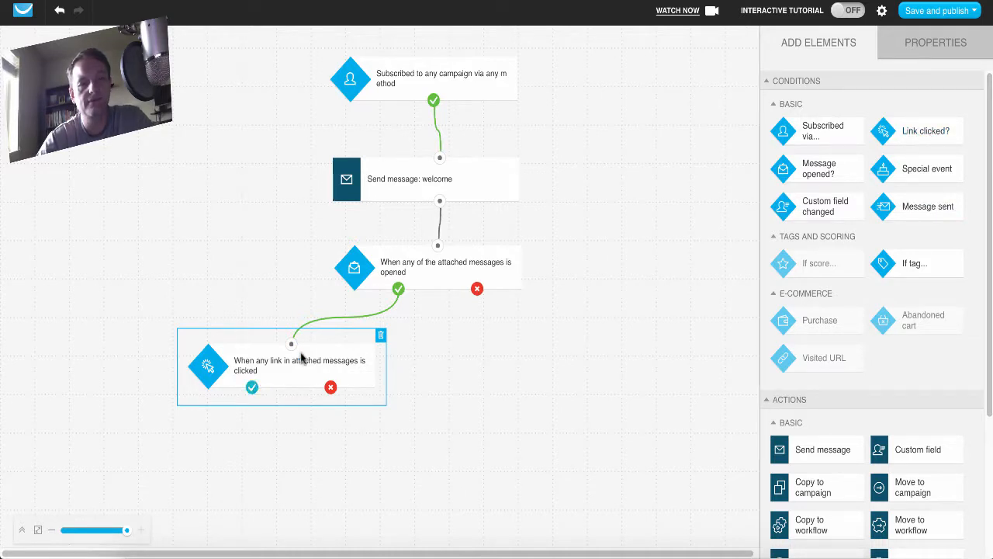
Add an "If tag..." condition below the link-clicked condition and connect the link condition's positive branch to it.
mouse_move(784, 276)
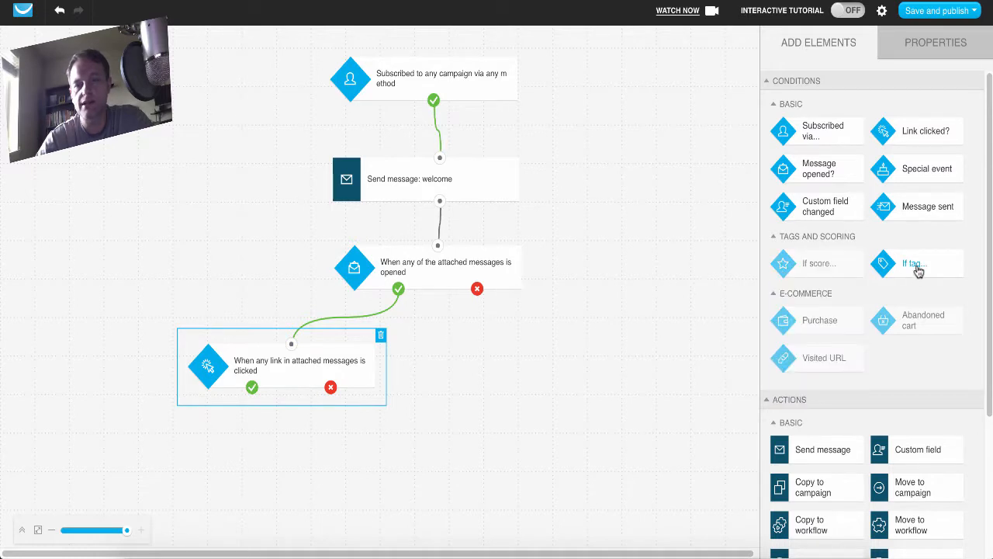
drag(914, 265, 192, 407)
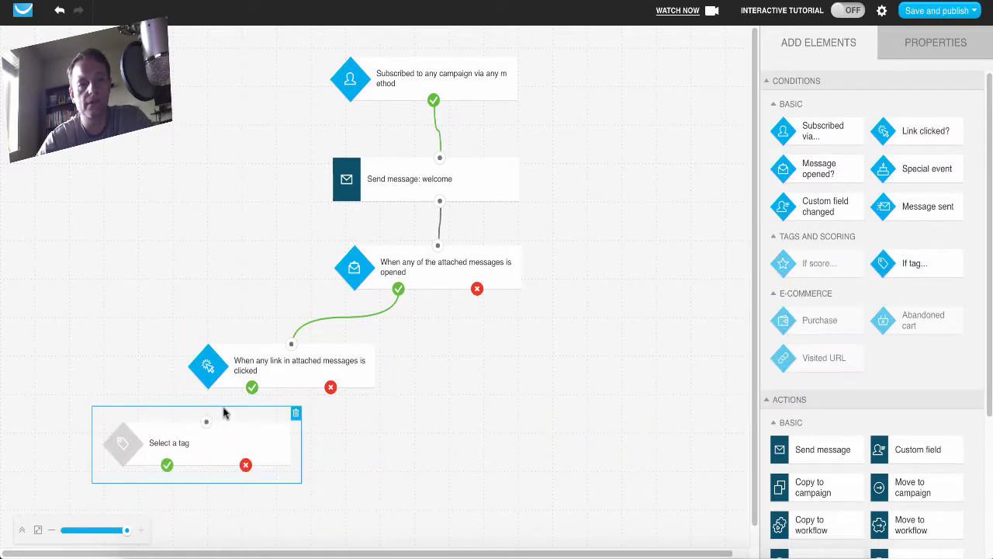
drag(251, 387, 207, 423)
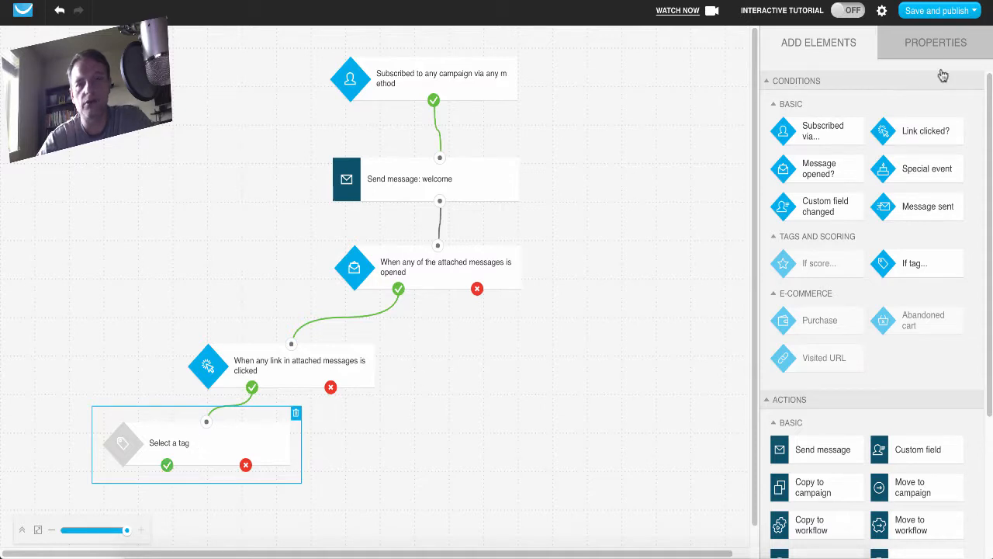
Try to create a new tag named "Link Clicked" for the new tag condition.
click(945, 36)
click(958, 147)
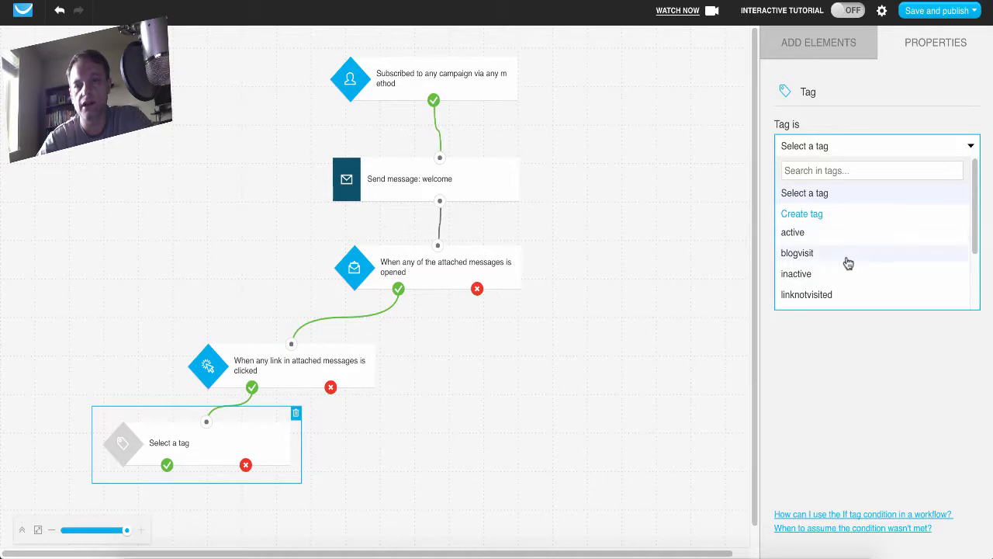
scroll(847, 262, down, 1)
scroll(848, 263, down, 4)
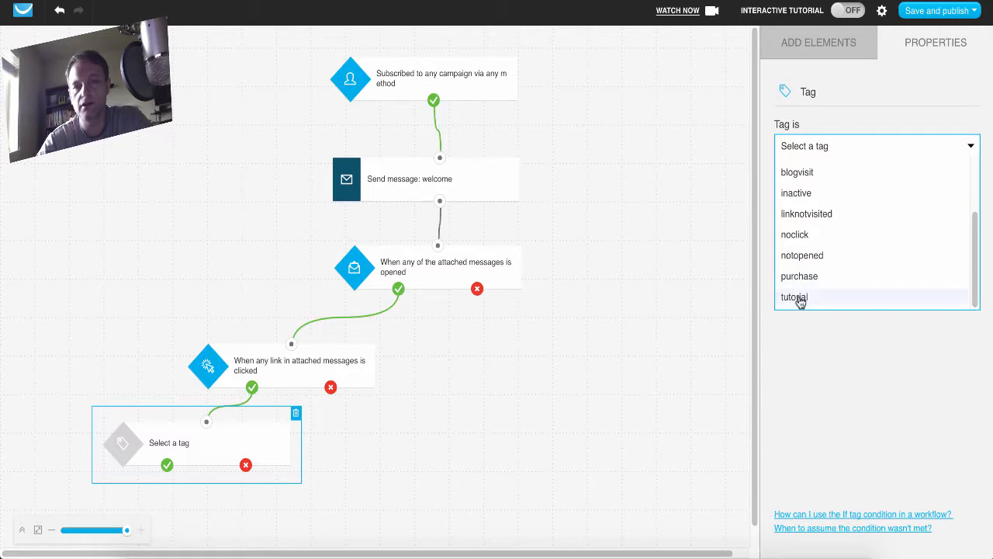
scroll(800, 301, up, 5)
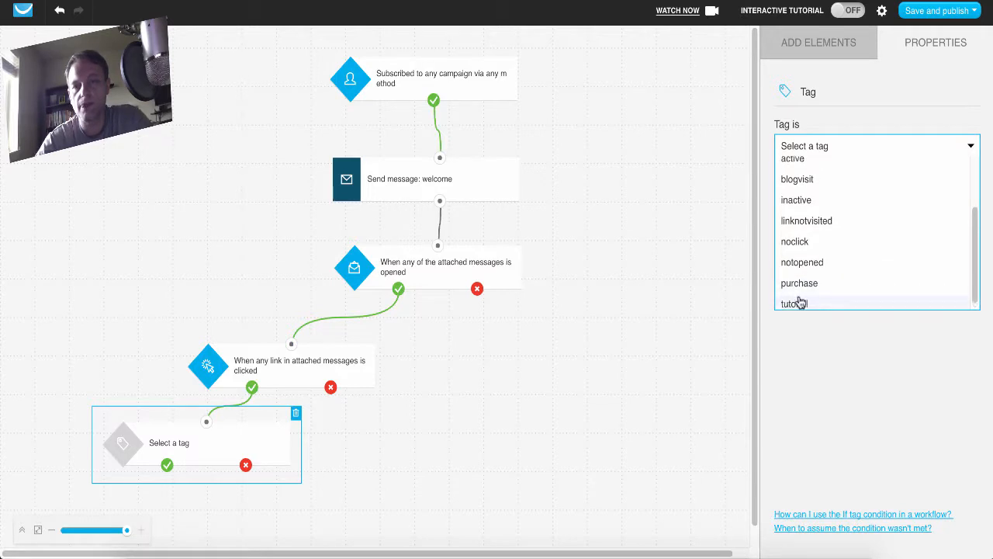
click(818, 217)
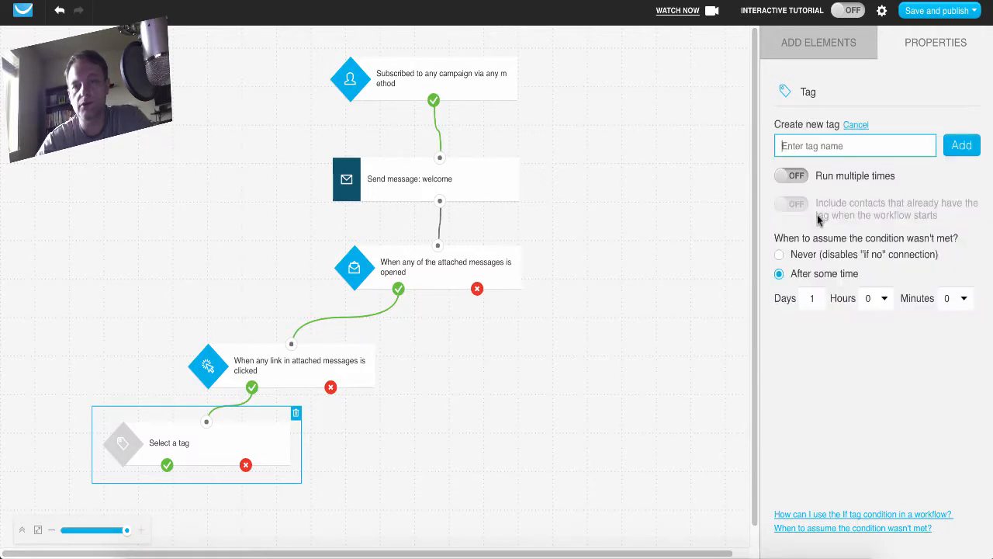
text(Link )
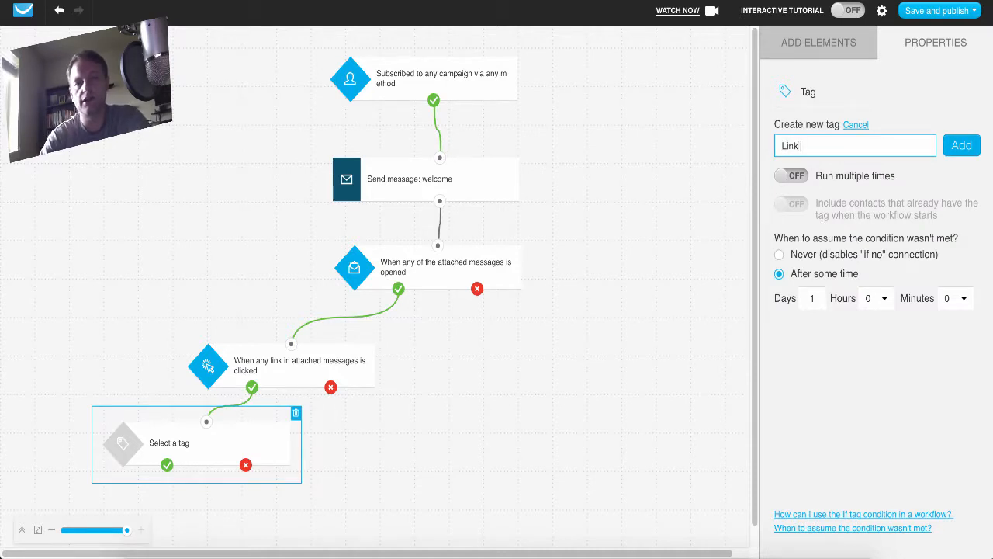
text(click)
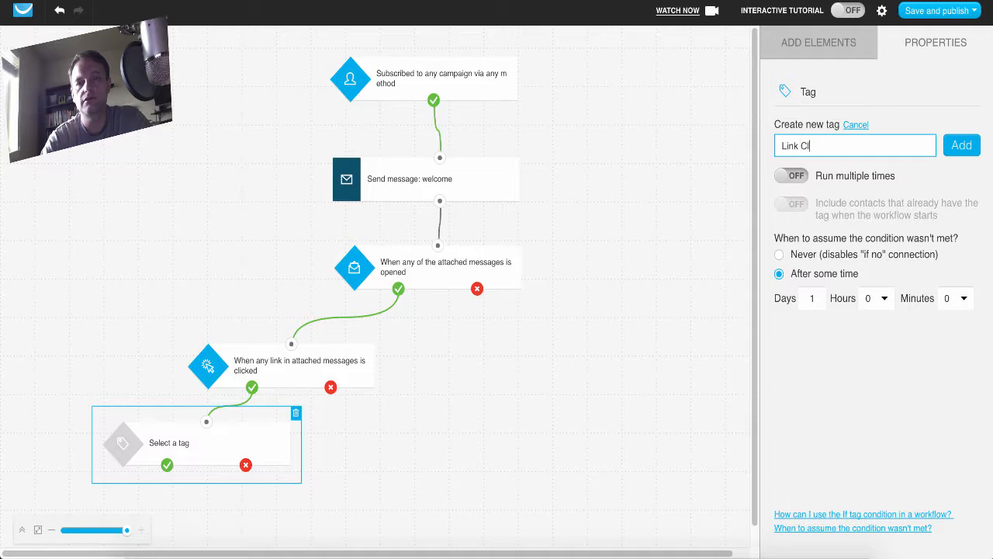
text(icked)
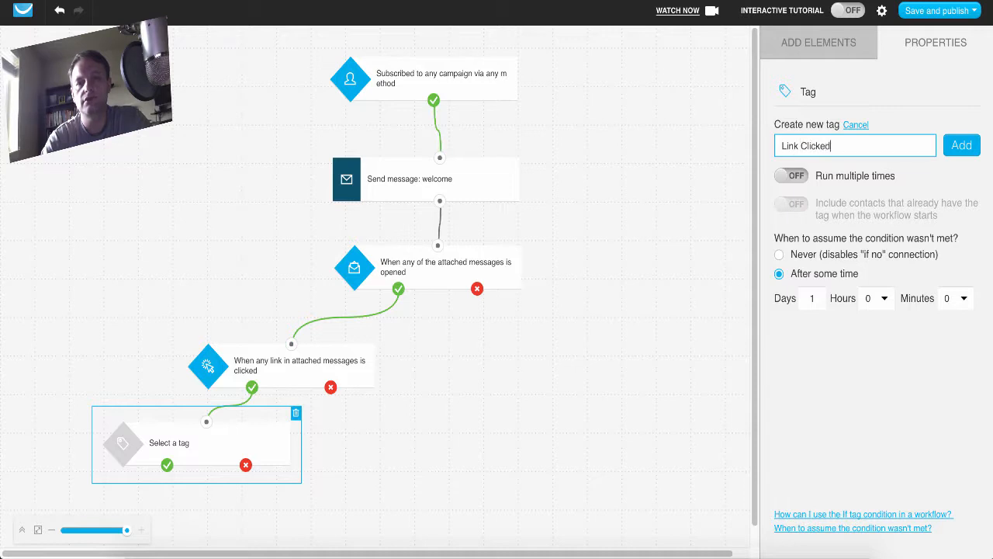
click(962, 148)
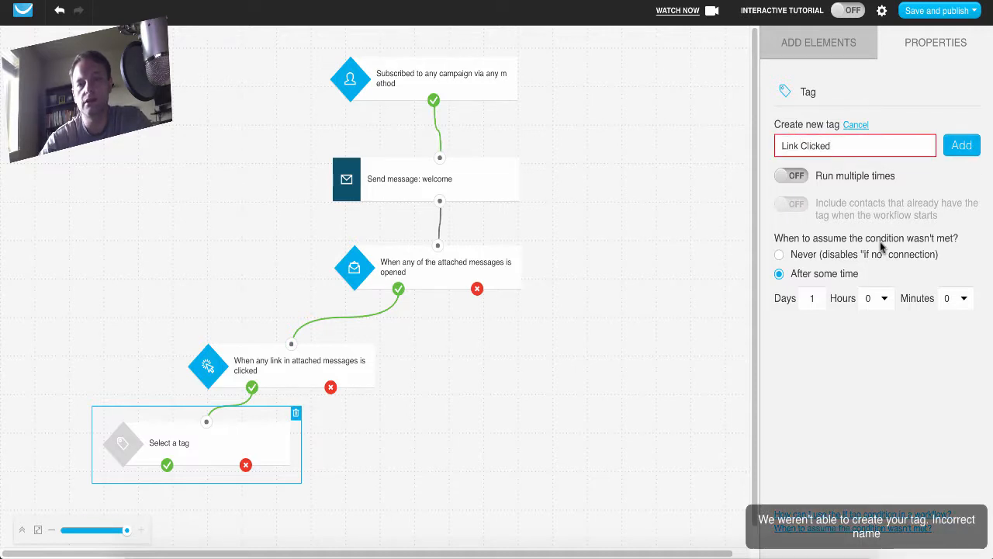
Change the new tag's name to "Linkclicked" without a space and add it to the tag condition.
click(801, 146)
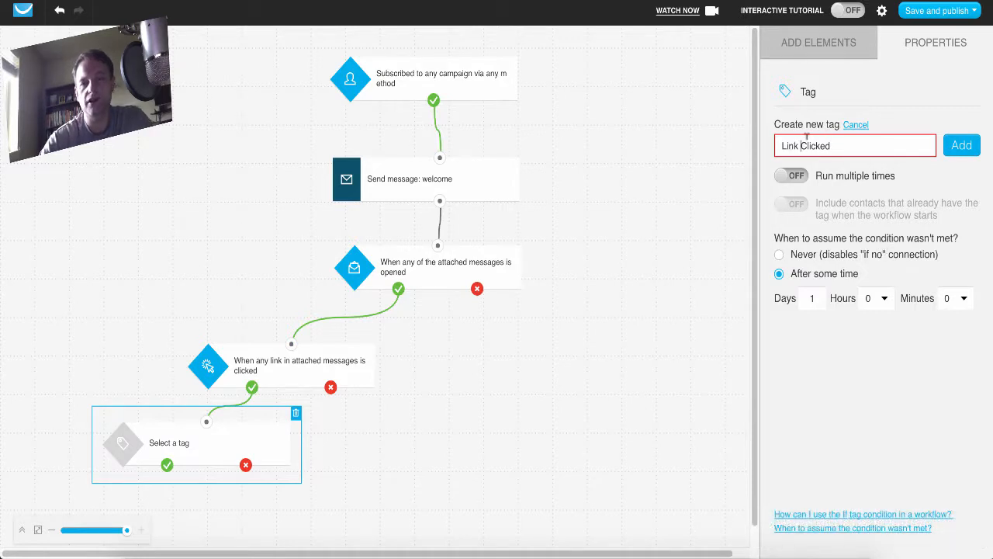
key(BackSpace)
key(BackSpace)
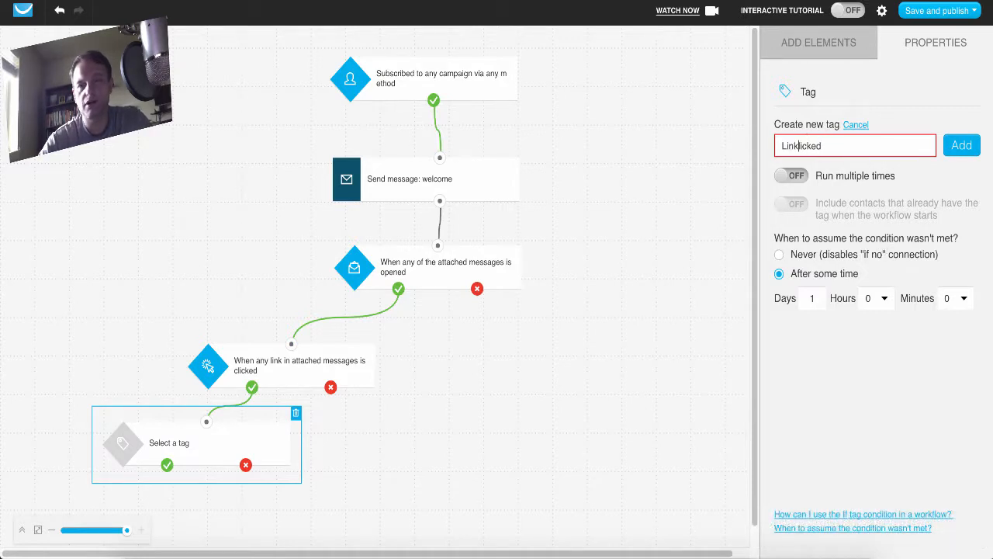
text(c)
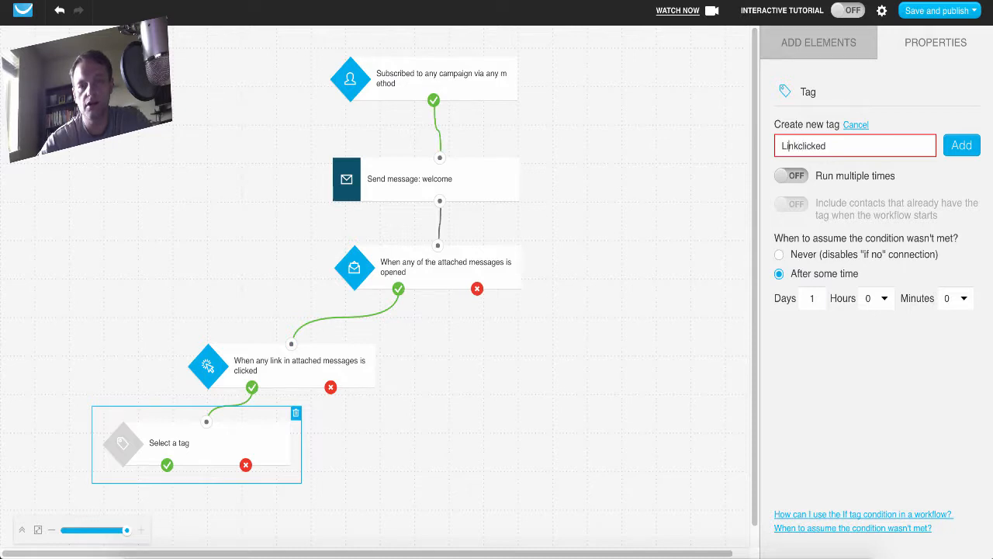
click(962, 146)
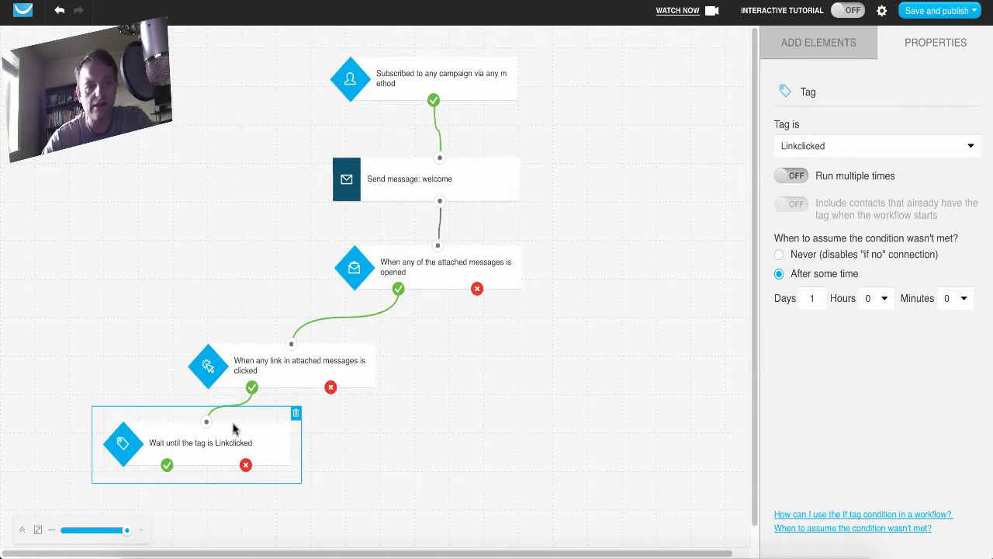
Add a second "If tag..." condition beside the first and connect the link-clicked condition's negative branch to it.
click(331, 387)
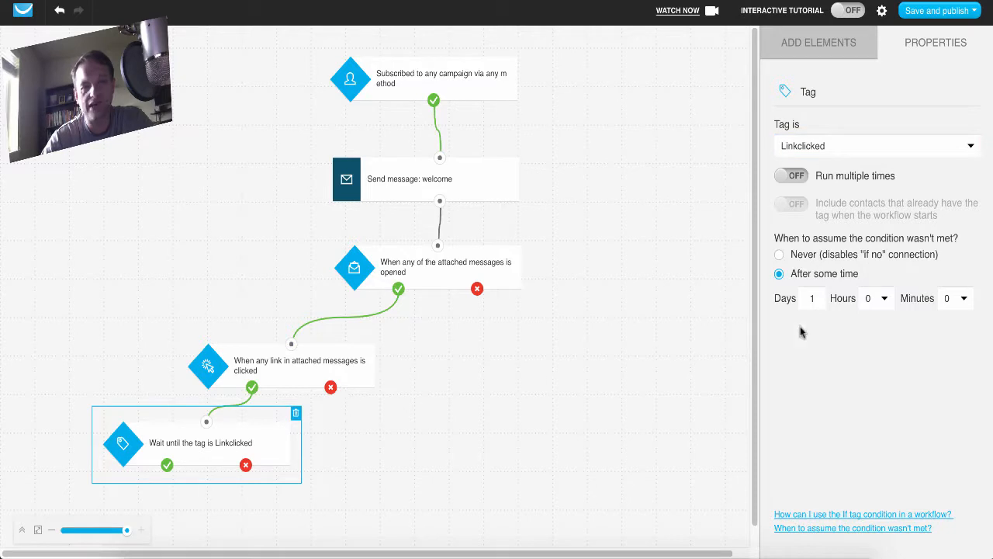
click(809, 46)
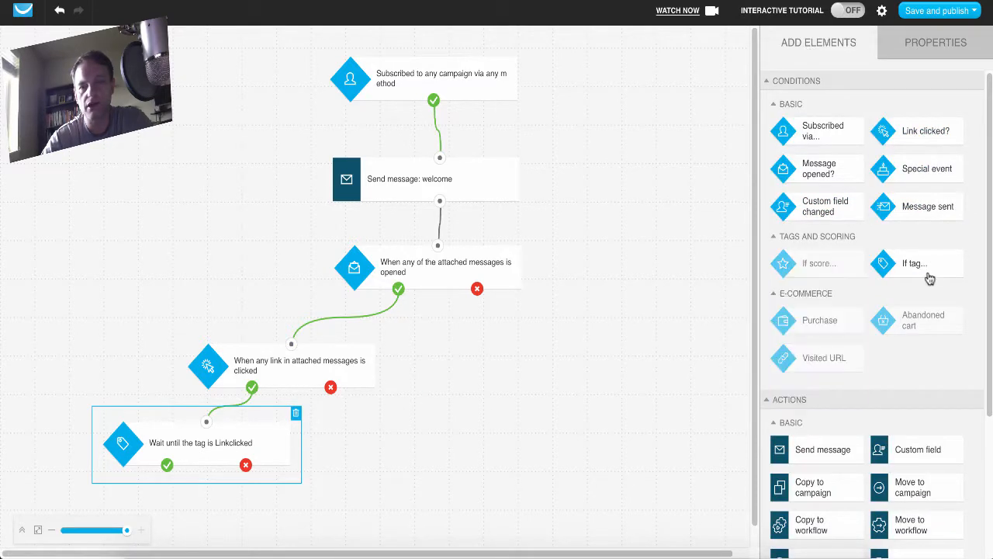
drag(929, 276, 377, 432)
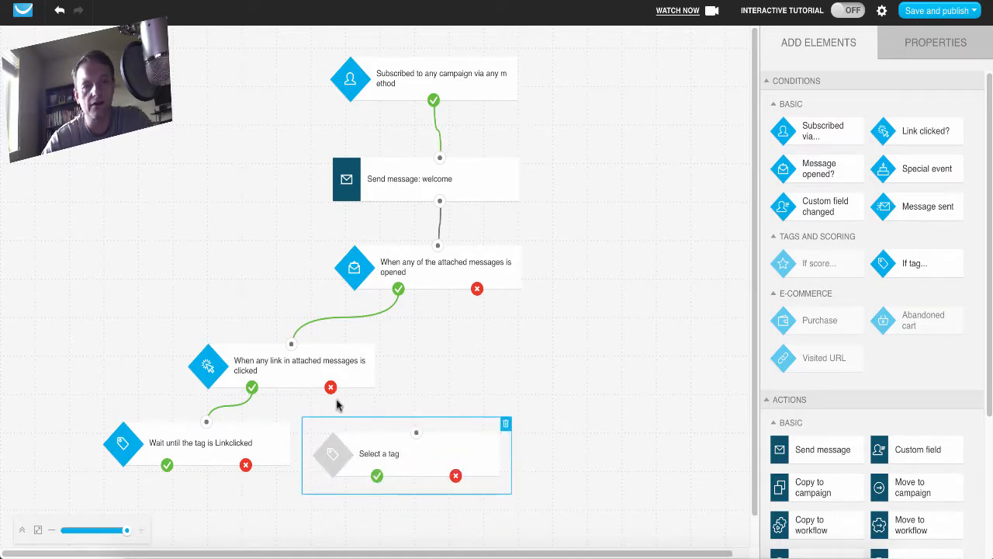
drag(330, 386, 416, 435)
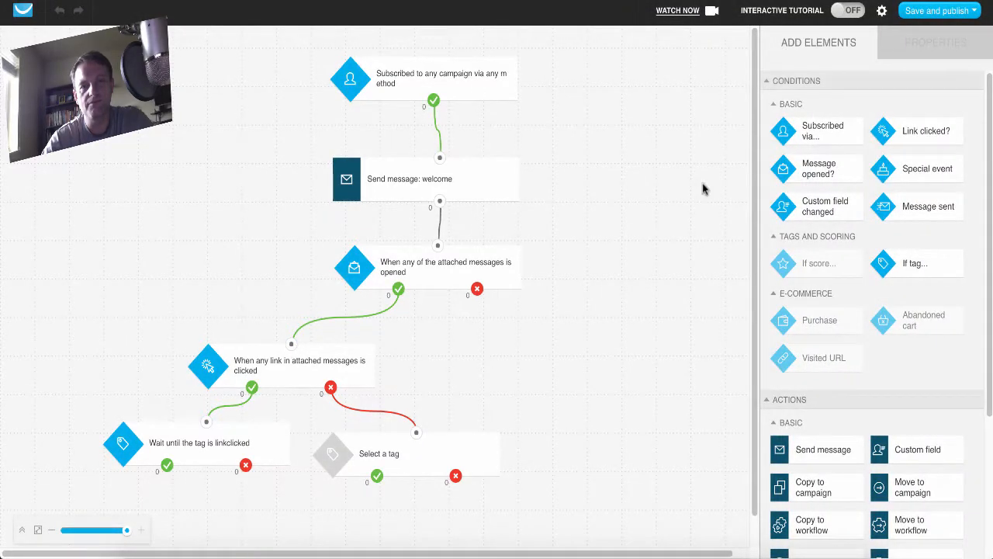
Set the second tag condition to use the existing tag linknotvisited.
click(471, 434)
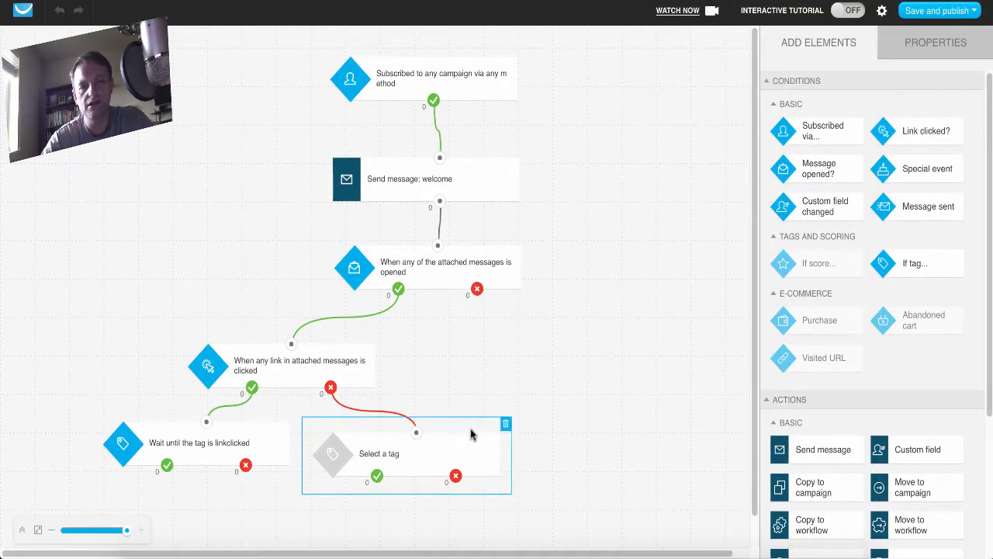
click(937, 44)
click(974, 147)
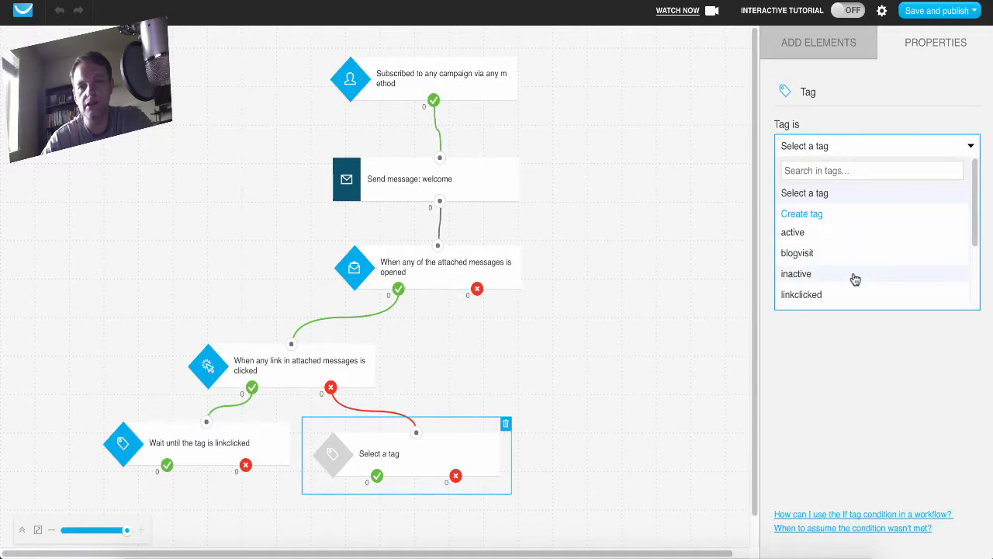
scroll(854, 277, down, 1)
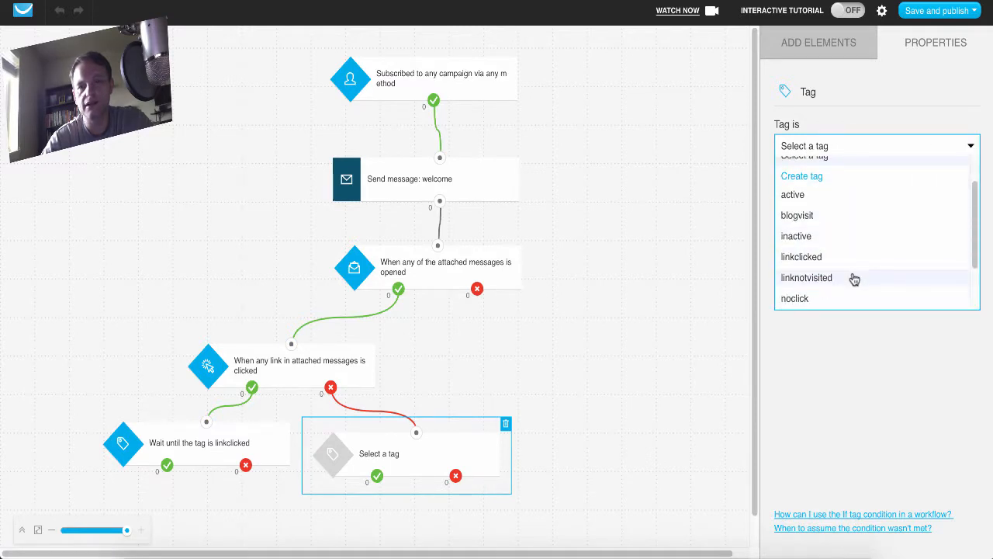
click(855, 278)
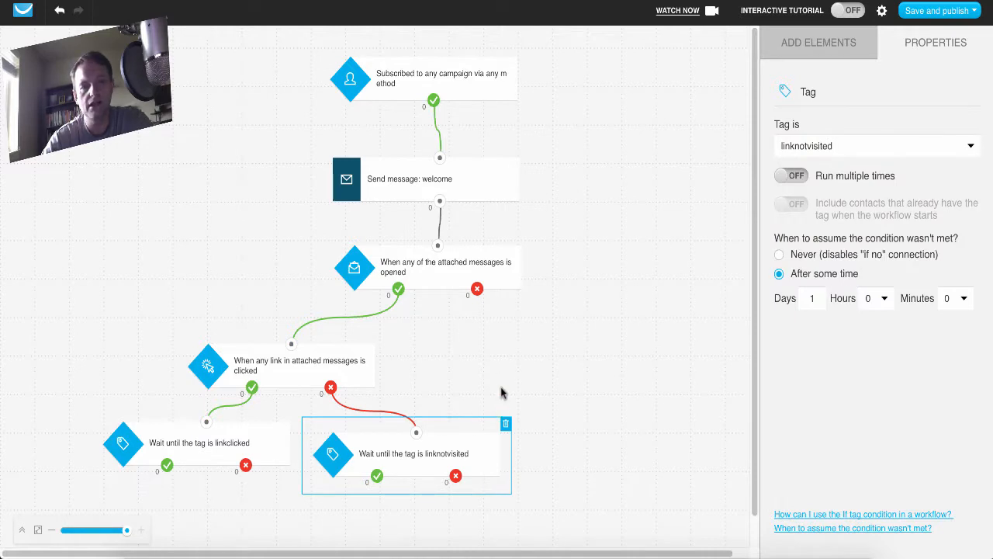
Try looping the linknotvisited condition's positive branch back to the message-opened condition, and restore the welcome message's connection to that condition.
scroll(603, 409, down, 1)
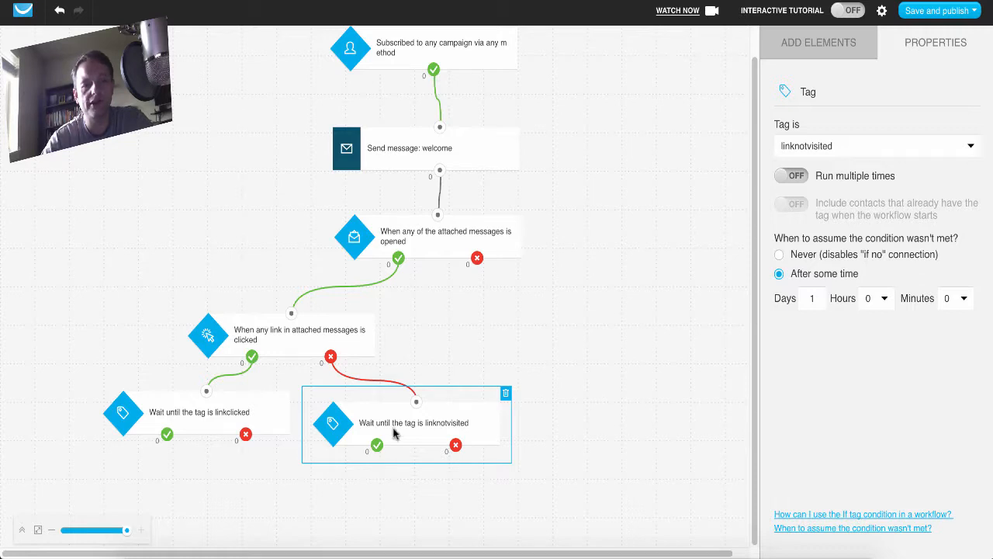
drag(376, 445, 440, 218)
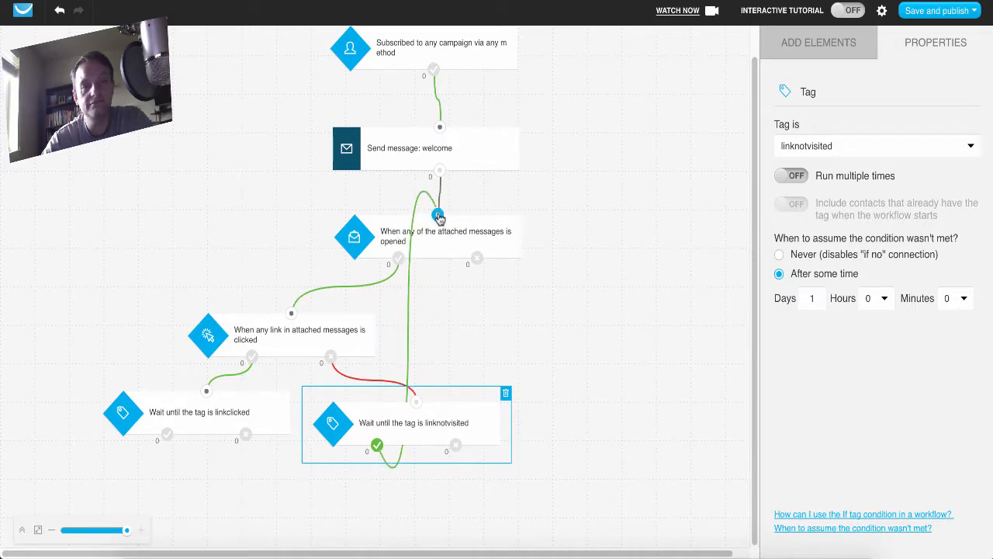
drag(439, 218, 439, 216)
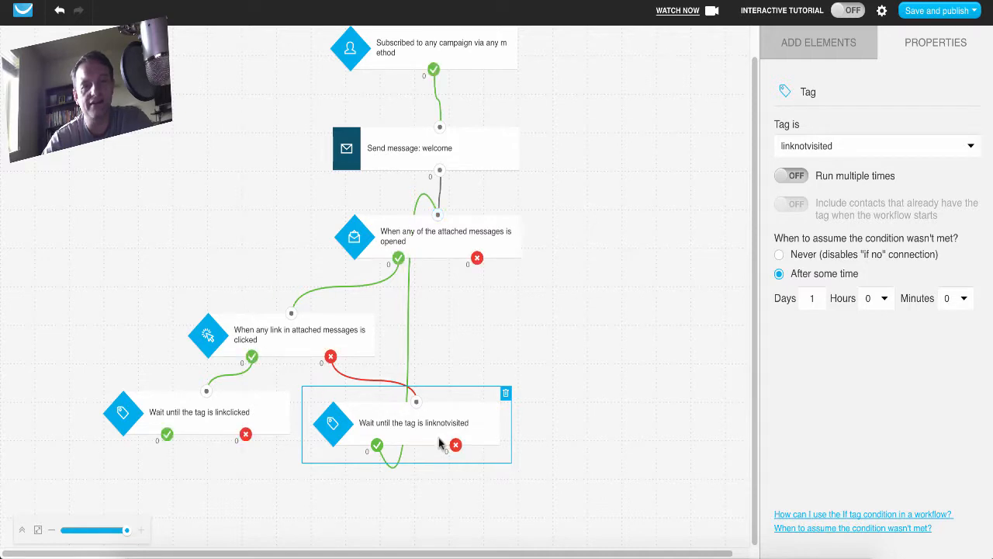
click(437, 218)
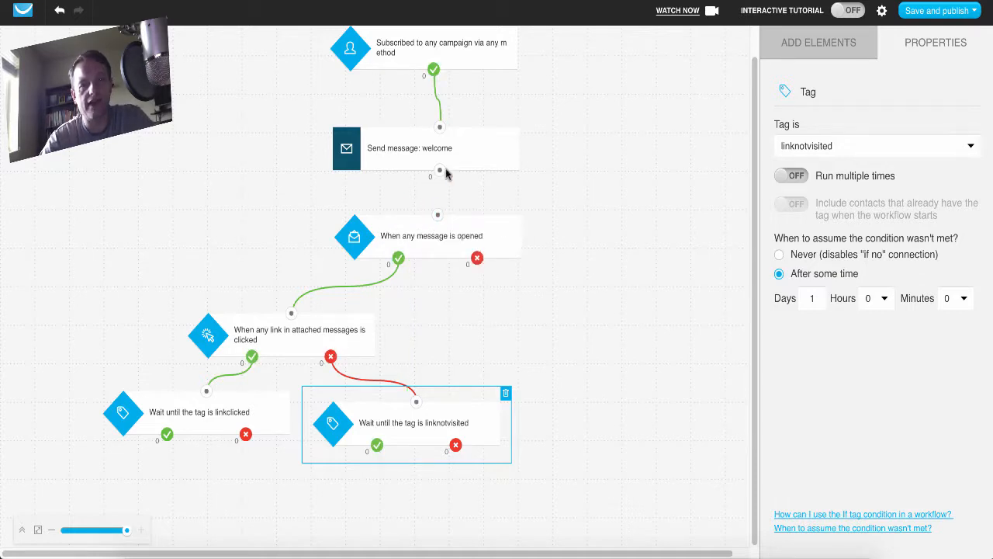
drag(440, 171, 440, 214)
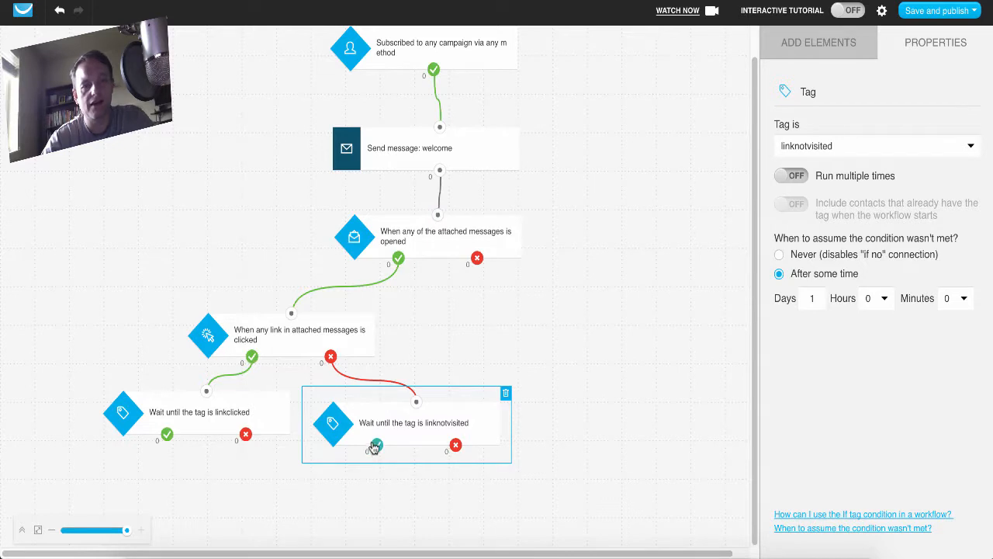
Enable running the linknotvisited tag condition multiple times and deselect the condition.
click(792, 175)
click(804, 40)
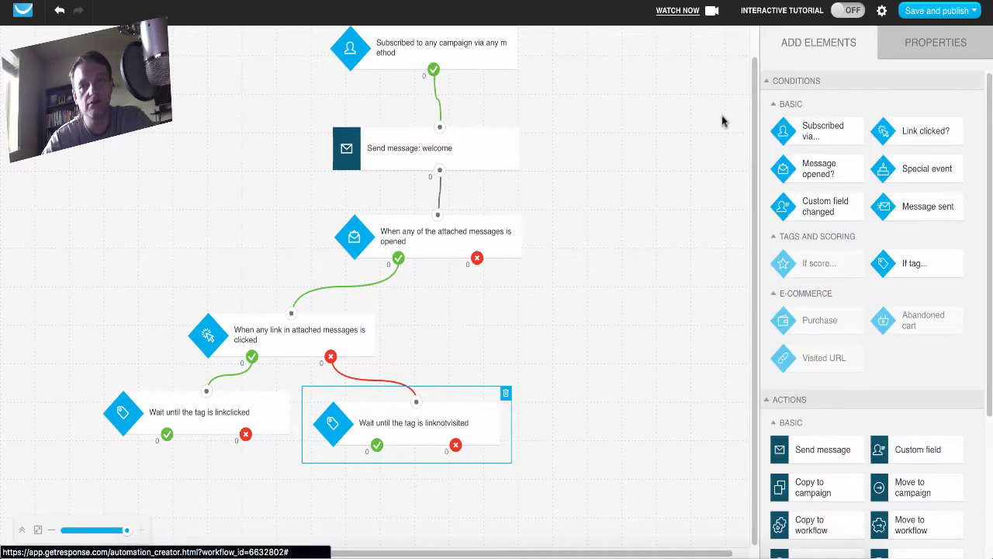
click(592, 299)
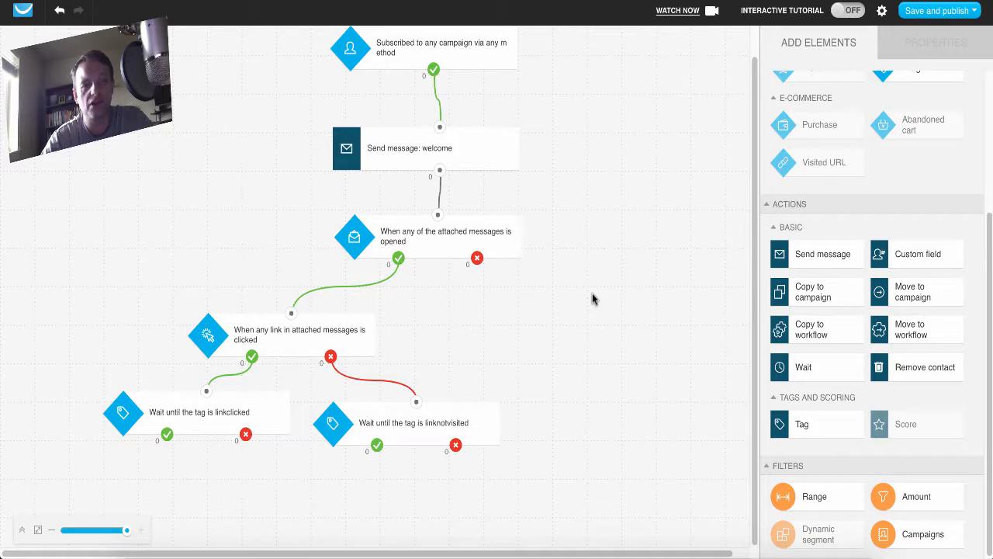
Add a Wait action to the workflow and position it below the linknotvisited tag condition.
mouse_move(441, 417)
mouse_down()
mouse_move(438, 396)
mouse_move(429, 406)
mouse_up()
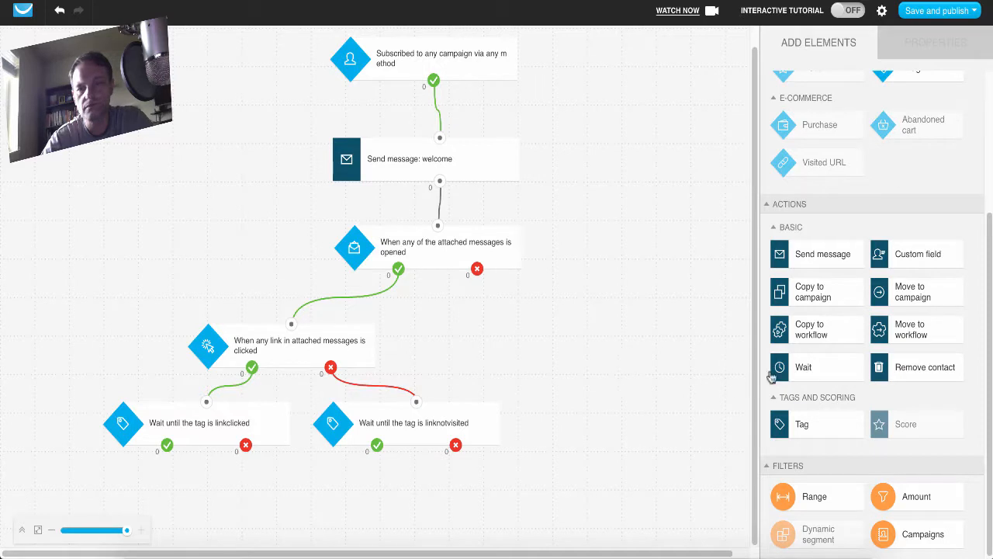
drag(774, 374, 335, 497)
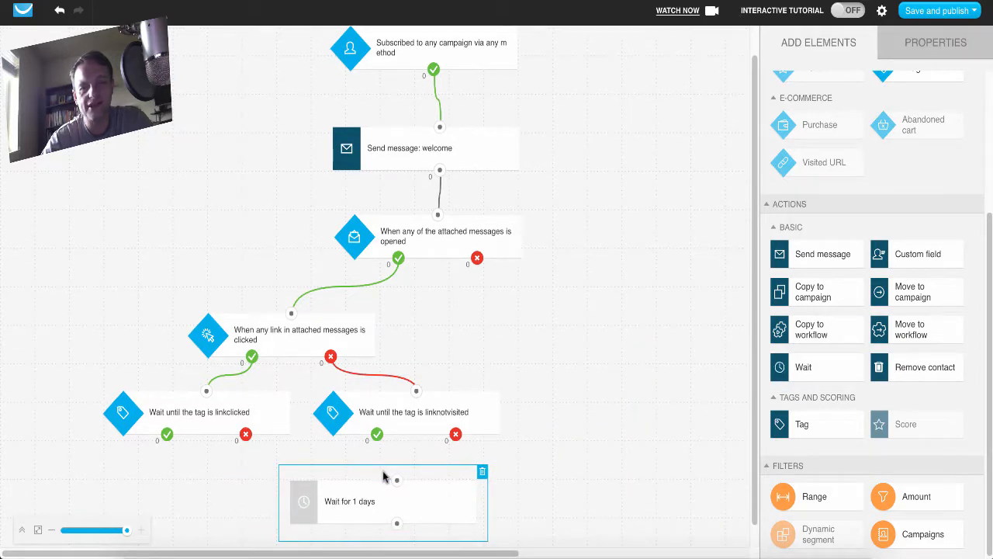
mouse_move(943, 419)
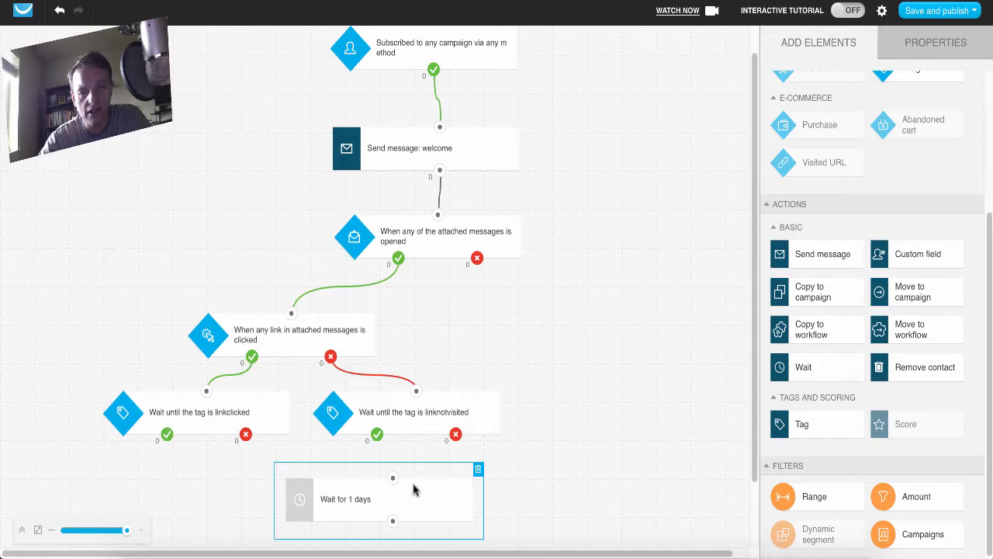
drag(392, 423, 438, 433)
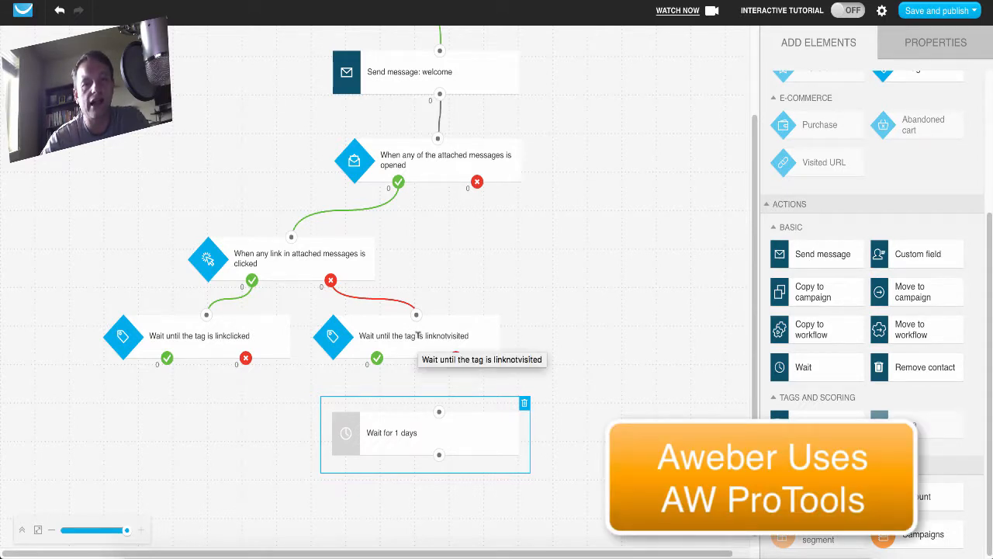
click(575, 333)
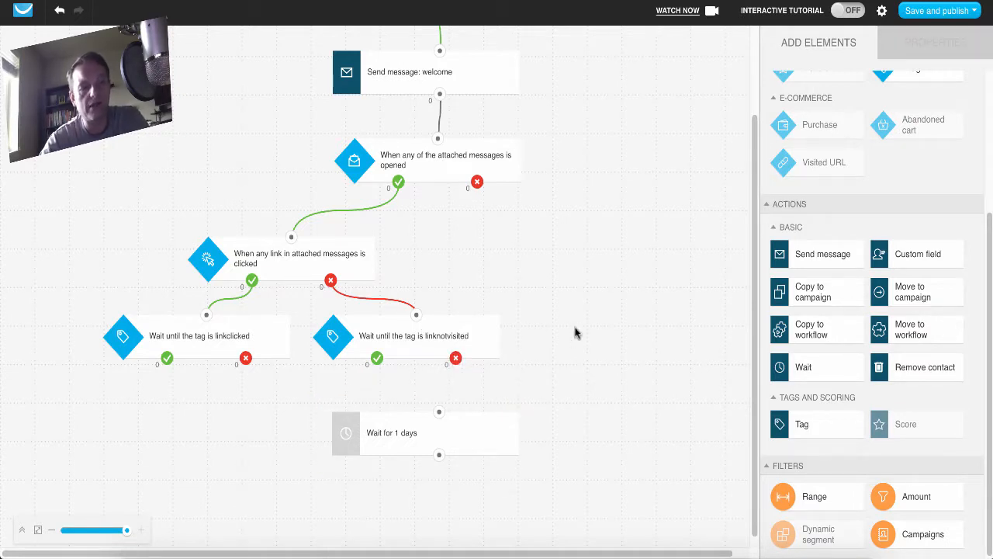
Move the Wait action closer to the linknotvisited tag condition and connect the condition's positive branch to it.
drag(393, 425, 402, 419)
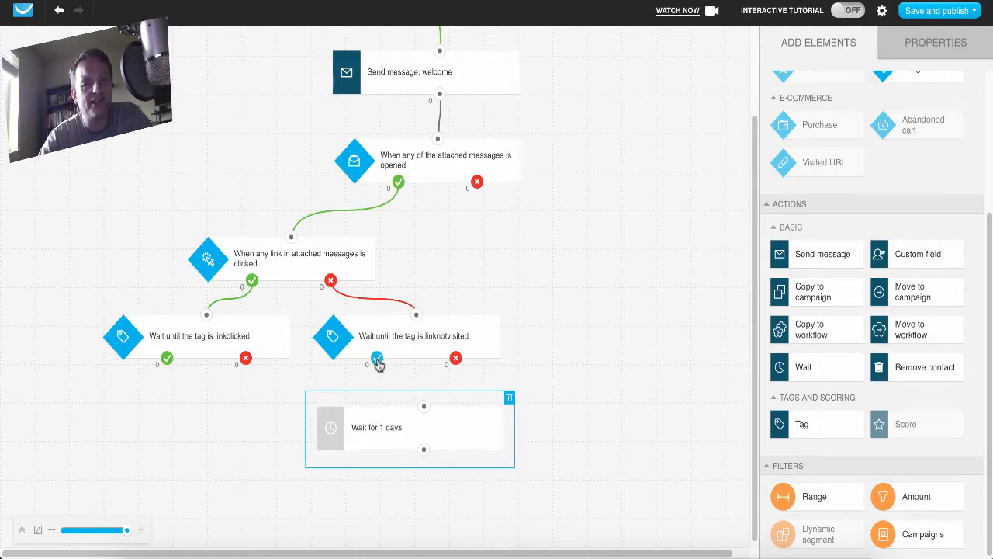
drag(377, 359, 423, 405)
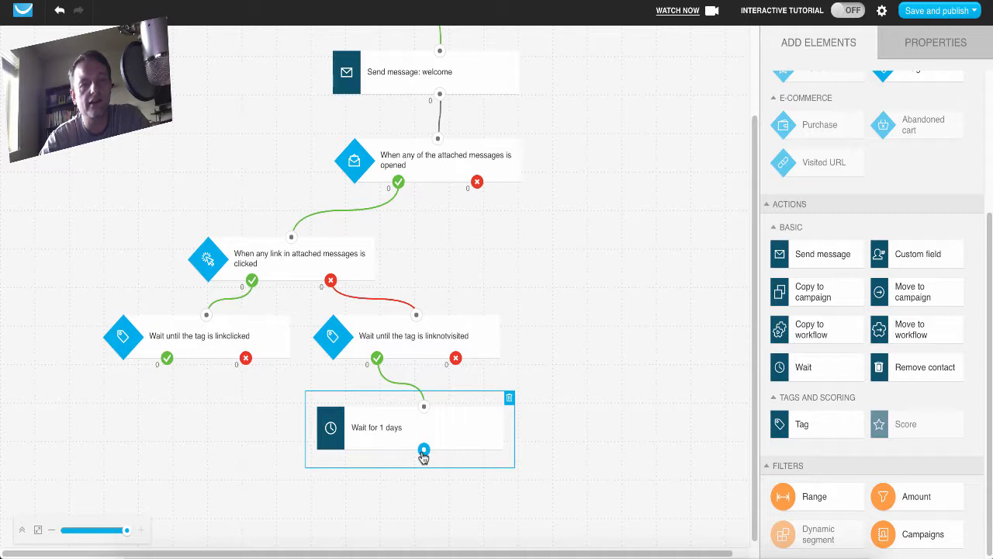
Try looping the Wait action's output back to the message-opened condition, then remove that connection and reposition the Wait action.
drag(424, 450, 438, 144)
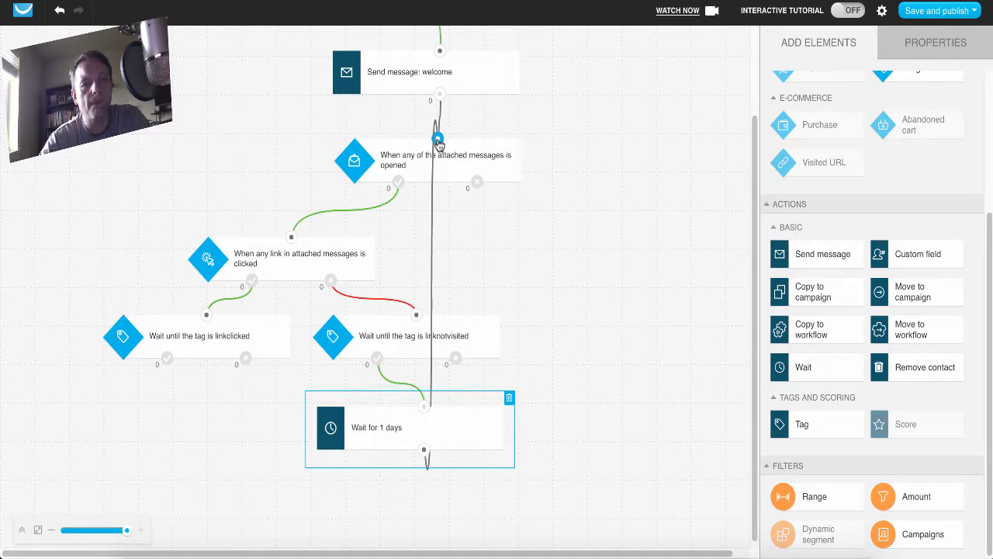
drag(438, 144, 438, 142)
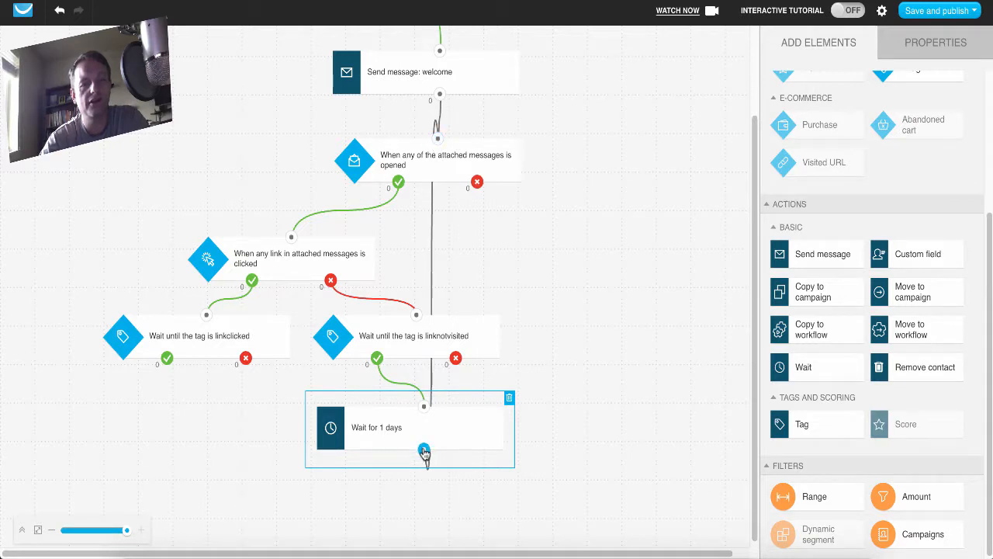
drag(424, 450, 384, 459)
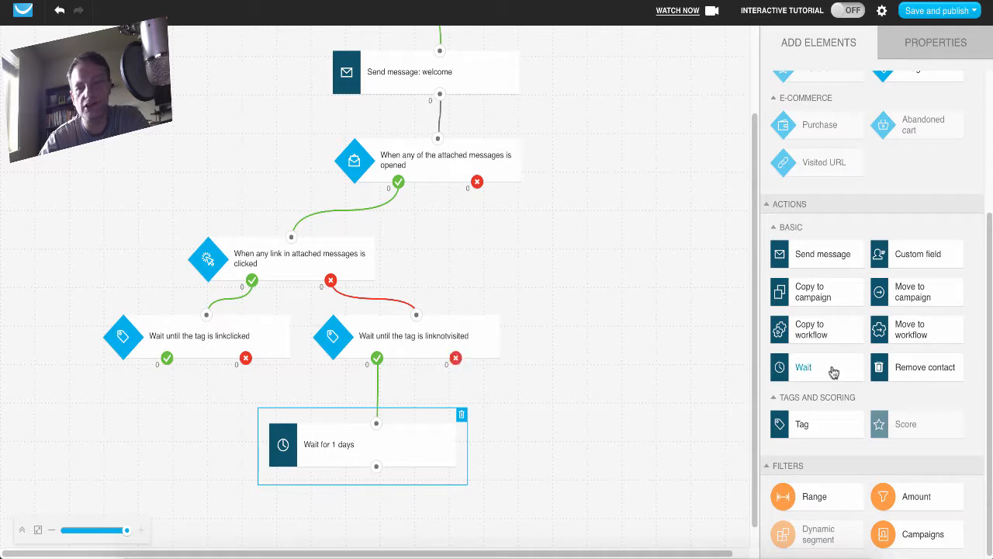
Add a Remove contact action below the linknotvisited condition's negative branch, leaving it unconnected with room above for another action.
mouse_move(930, 368)
mouse_down()
mouse_move(601, 395)
mouse_move(567, 412)
mouse_up()
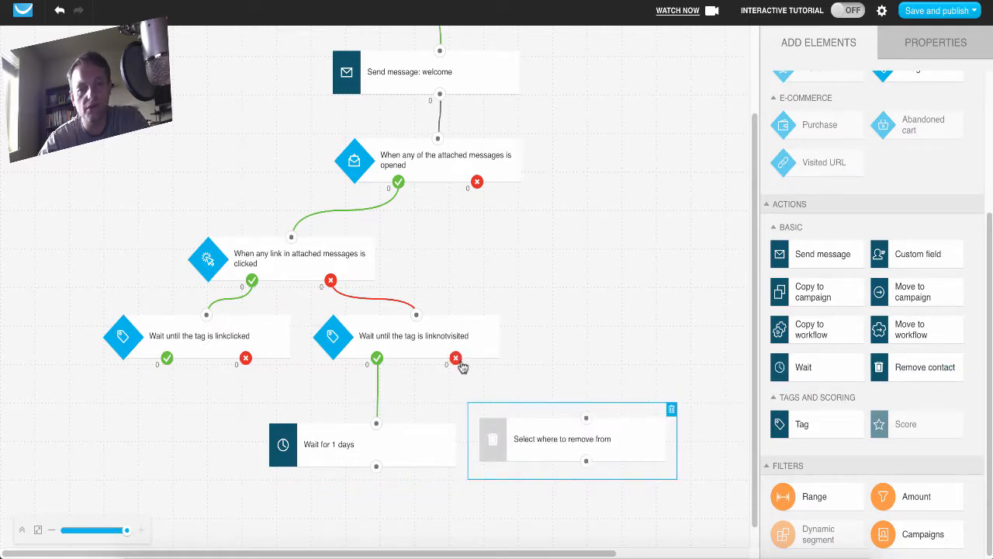
mouse_move(455, 358)
mouse_down()
mouse_move(601, 426)
mouse_move(586, 417)
mouse_up()
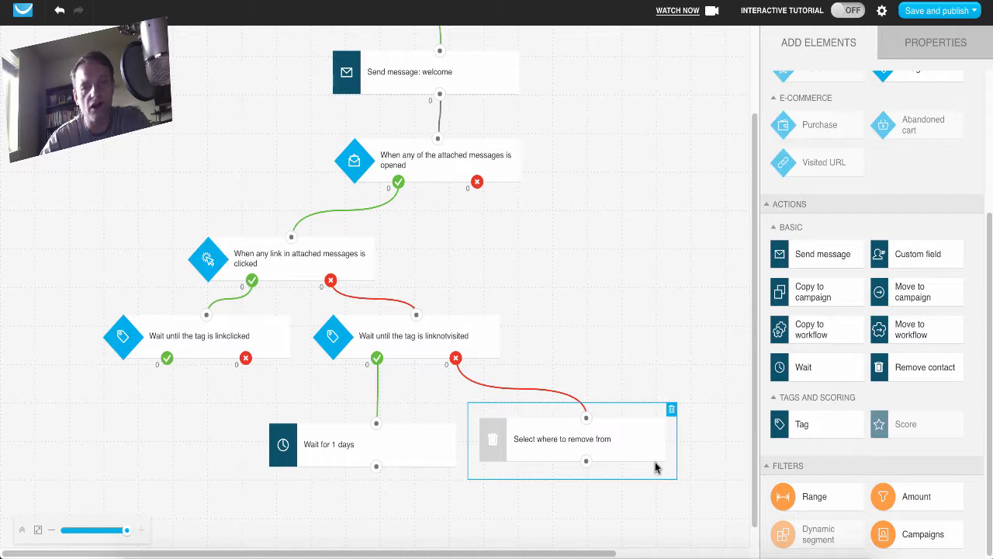
drag(641, 463, 636, 516)
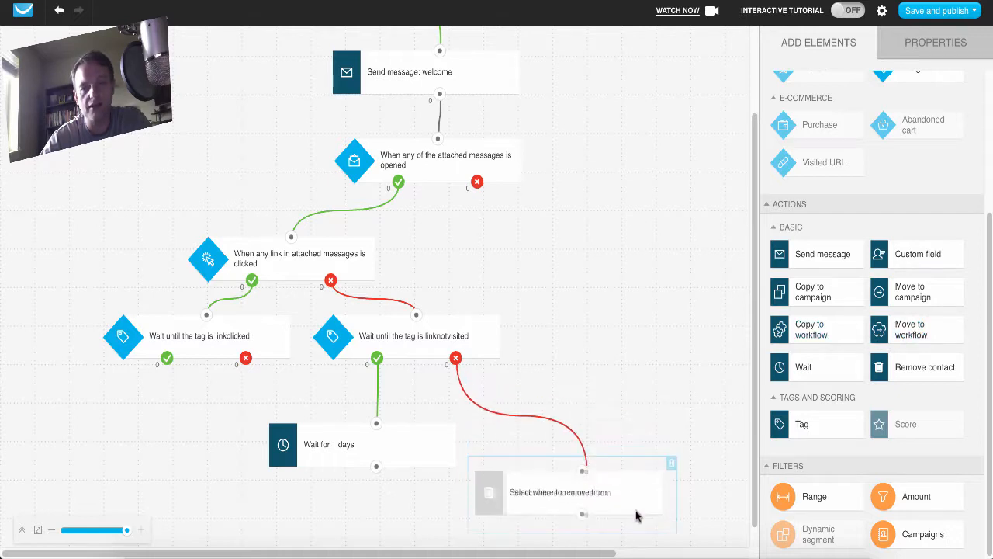
drag(587, 483, 685, 443)
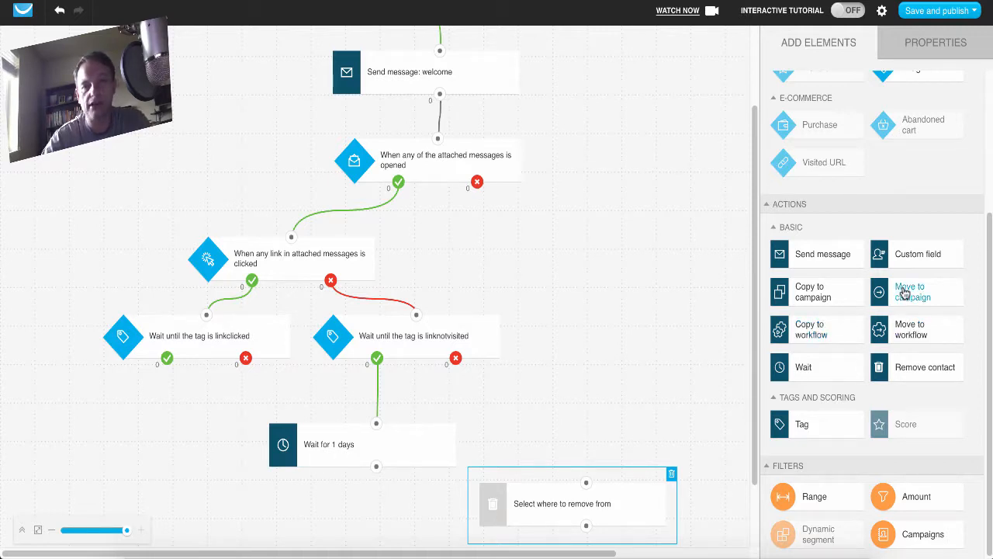
Insert a Move to campaign action between the linknotvisited condition's negative branch and the Remove contact action, and shift the Wait action away from them.
drag(904, 291, 461, 372)
click(587, 404)
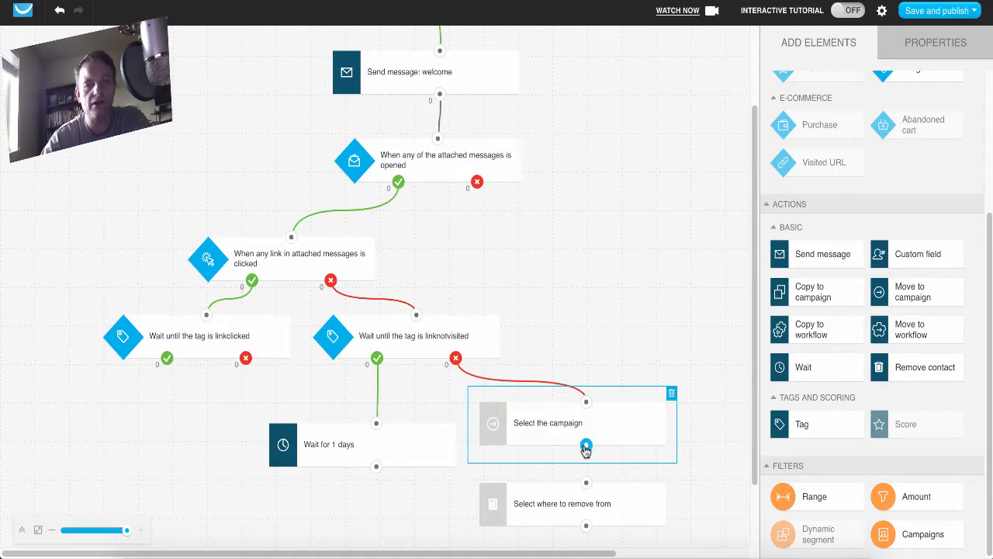
drag(586, 450, 586, 482)
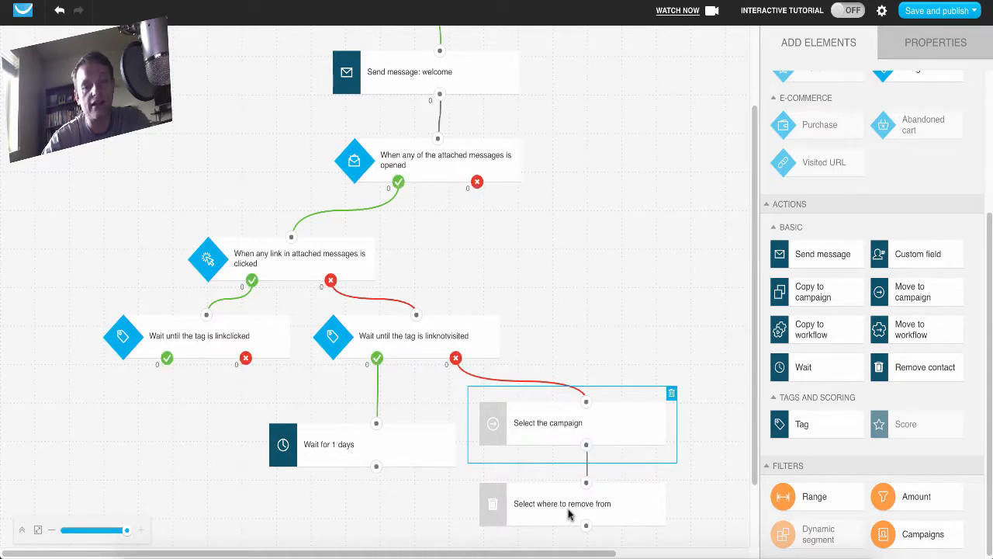
mouse_move(569, 514)
mouse_down()
mouse_move(582, 523)
mouse_move(569, 519)
mouse_up()
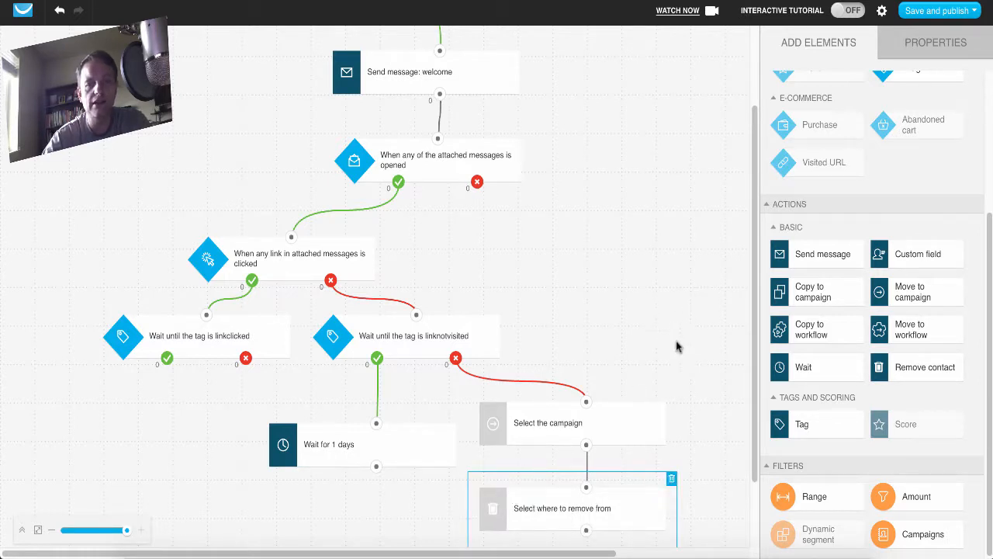
scroll(675, 346, down, 1)
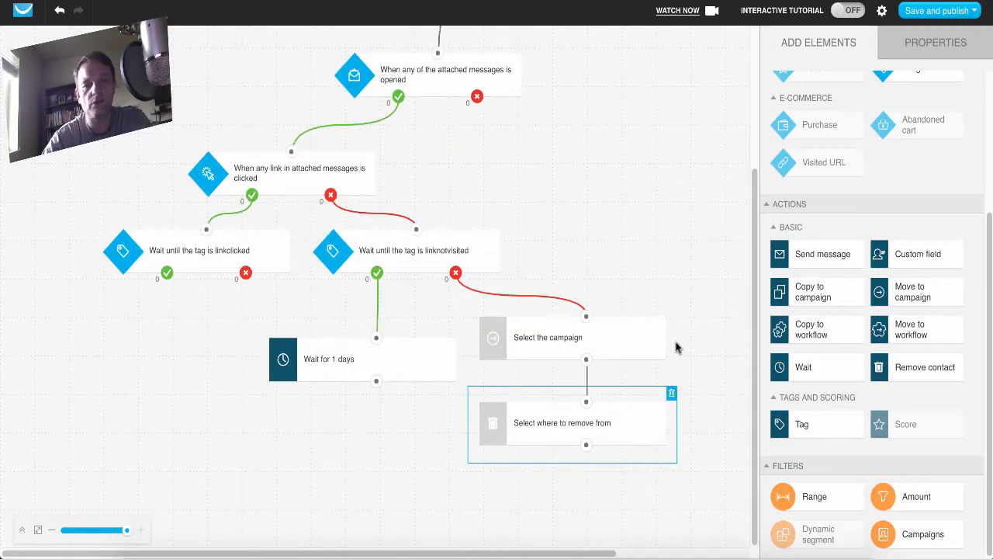
click(272, 467)
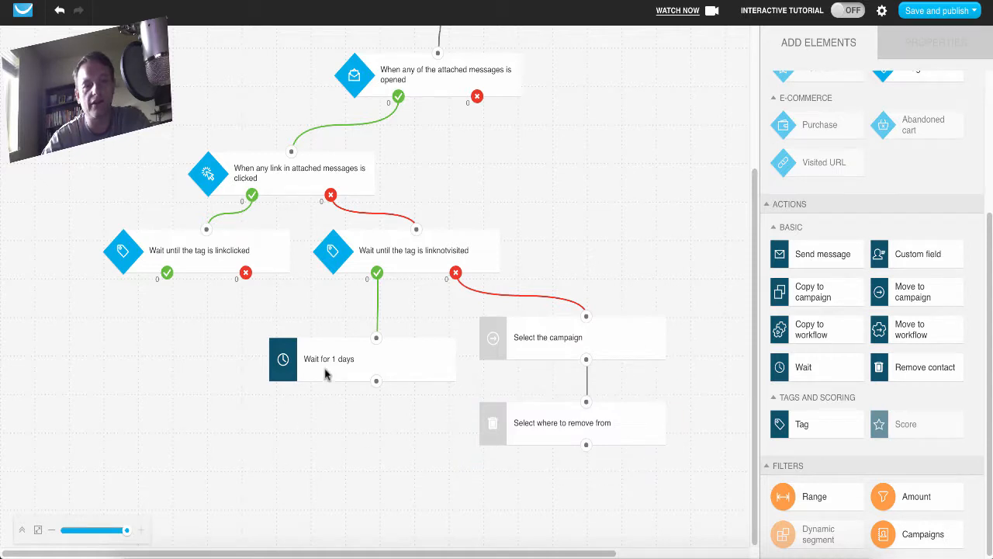
drag(326, 370, 299, 359)
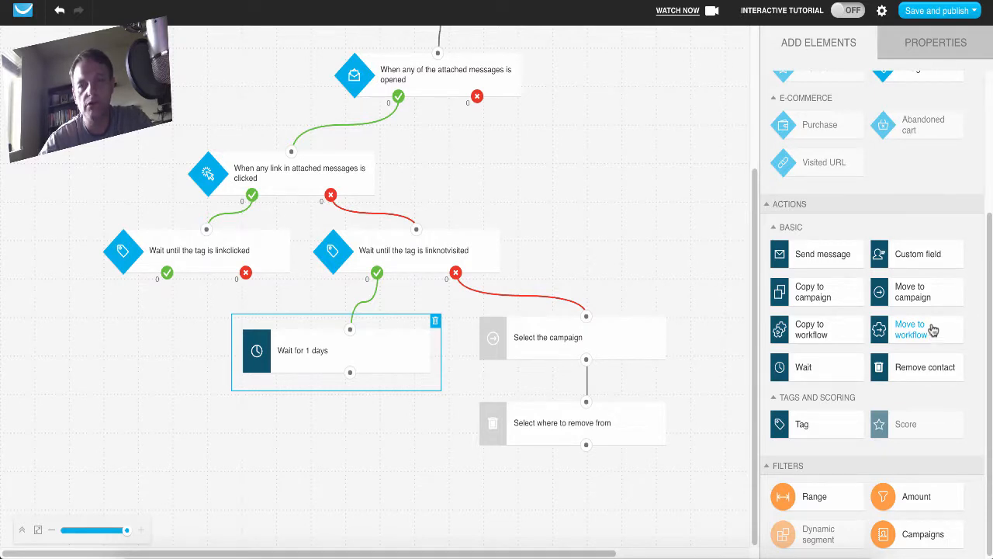
Review the available workflow conditions, including the e-commerce elements Purchase and Abandoned cart.
scroll(780, 258, up, 3)
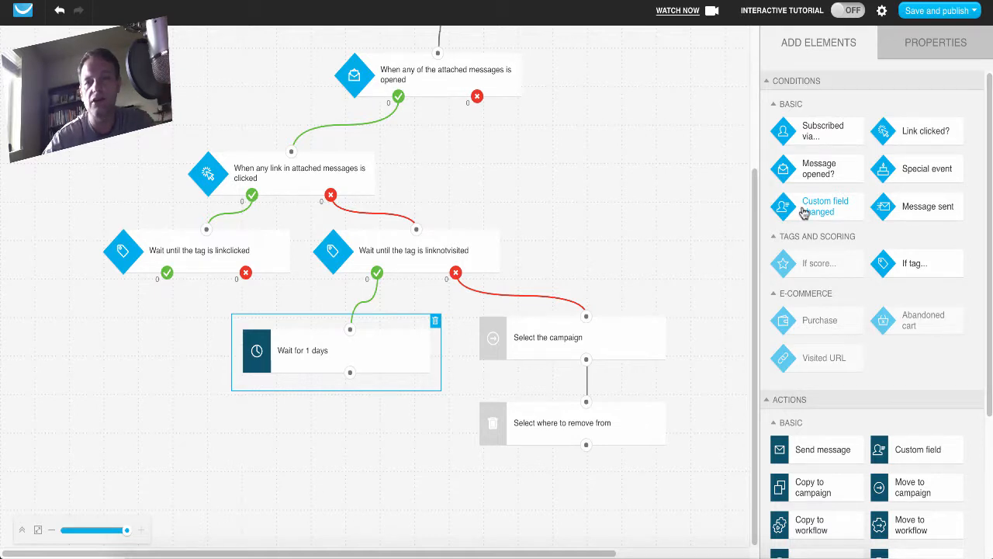
mouse_move(838, 312)
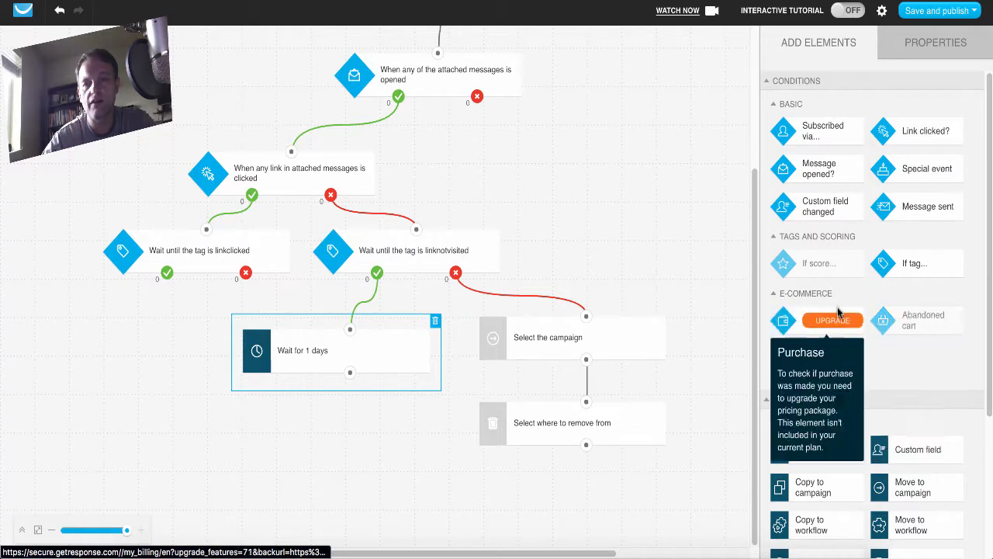
mouse_move(800, 362)
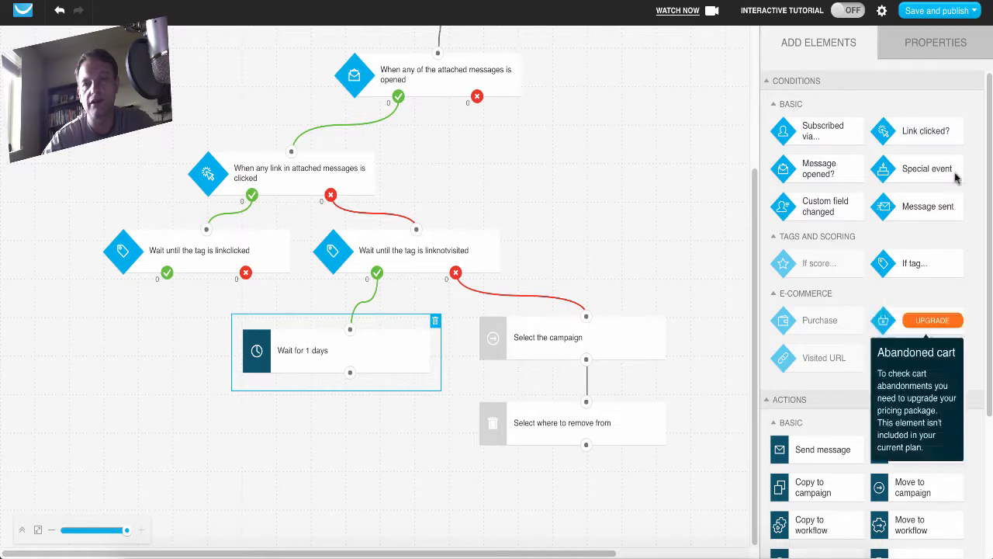
Try the Wait until 12 pm delay on the Wait action and switch it back to Wait for 1 day.
click(937, 49)
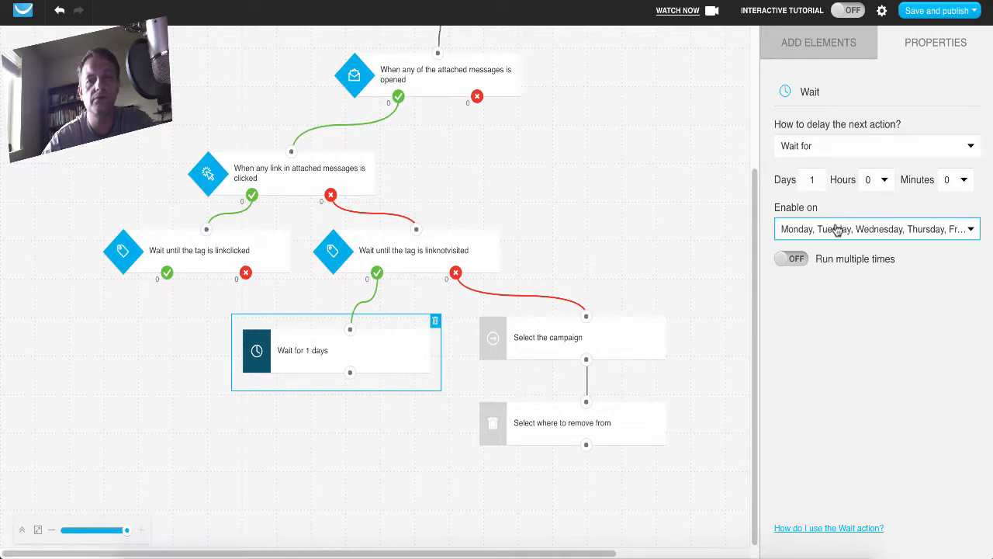
click(969, 149)
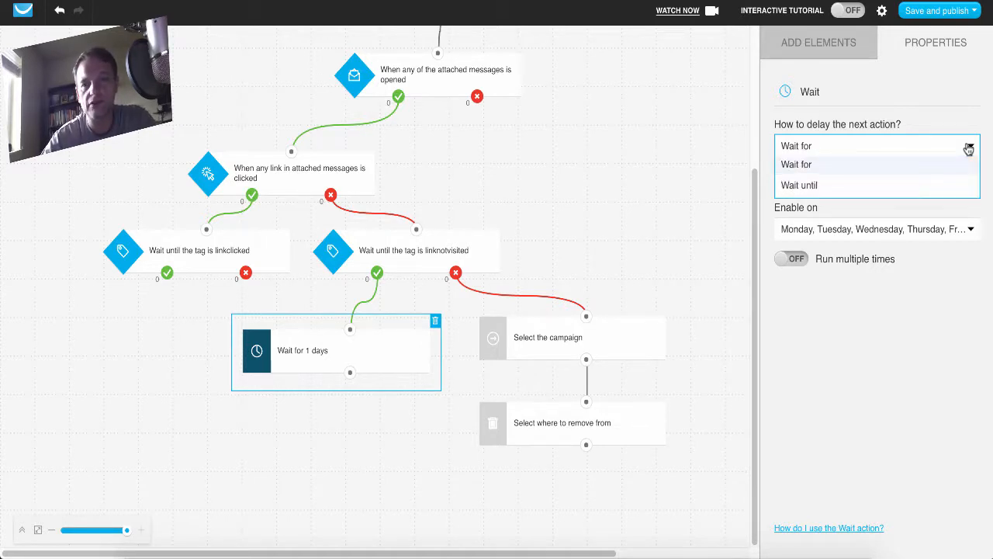
click(858, 186)
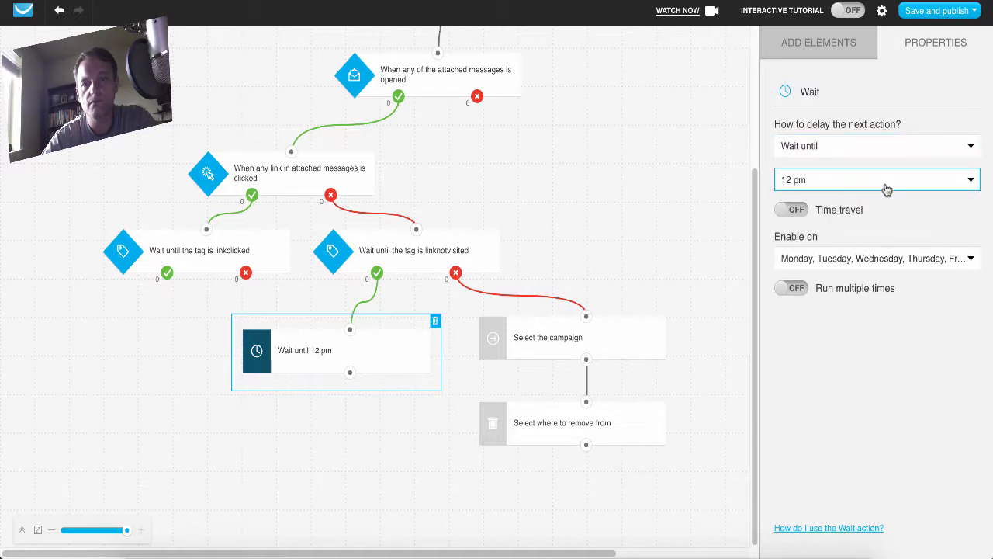
click(969, 186)
click(970, 187)
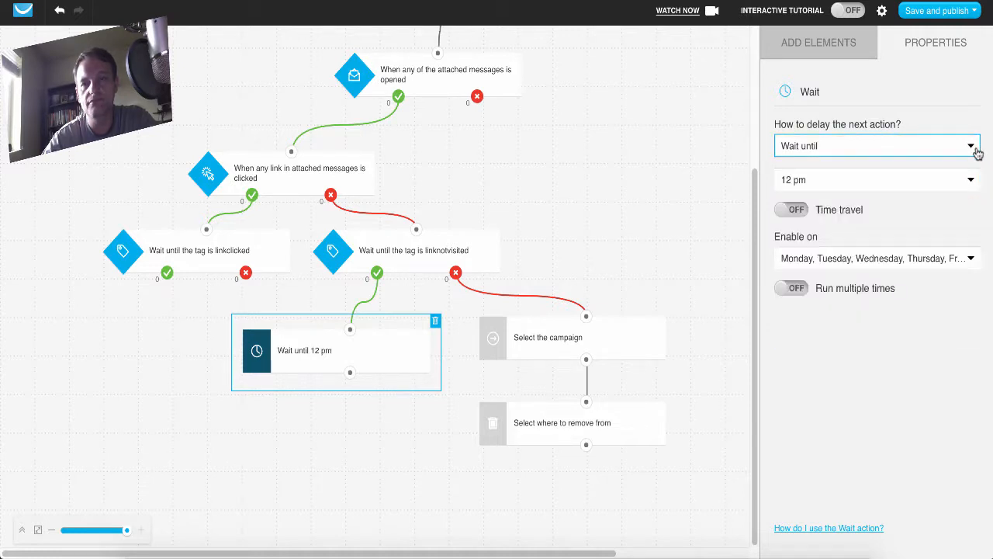
click(978, 154)
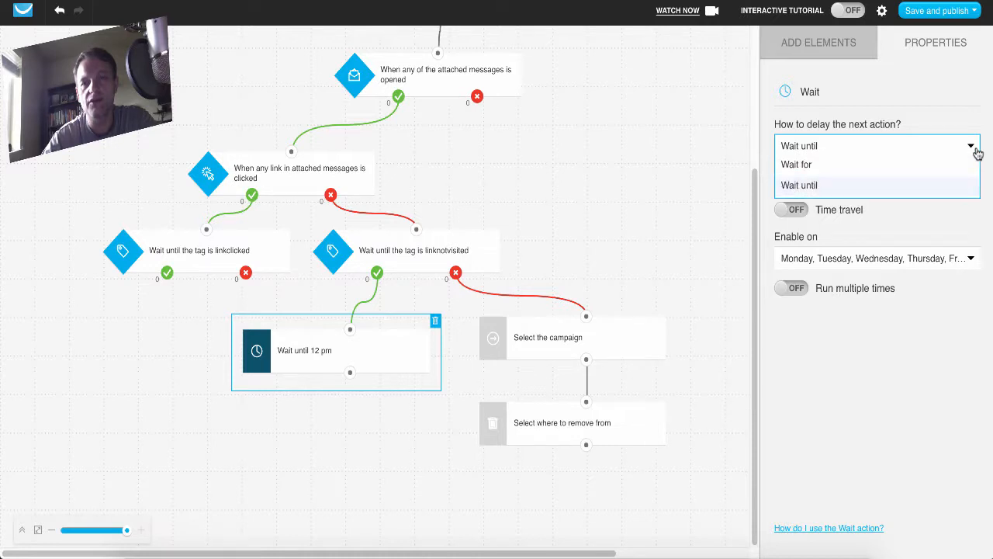
click(807, 165)
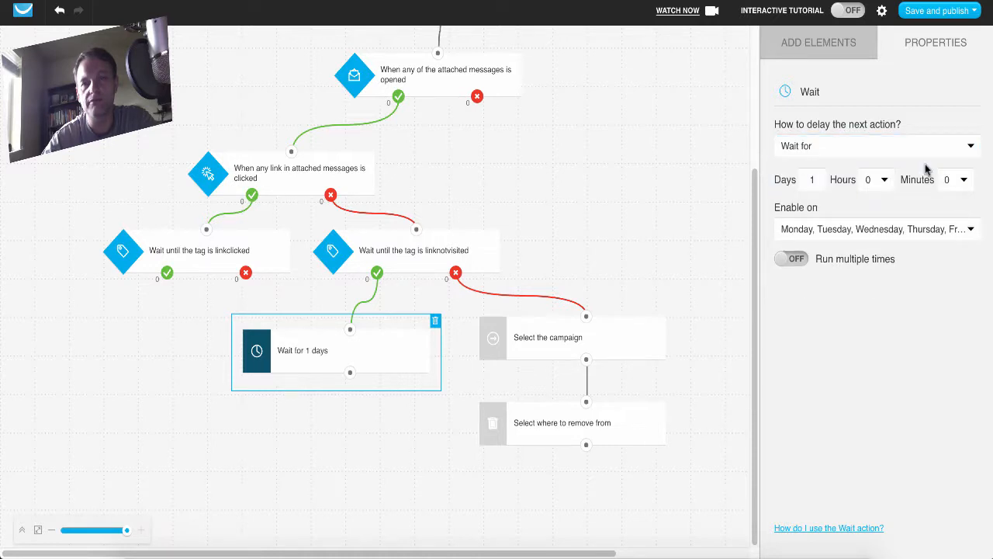
click(837, 45)
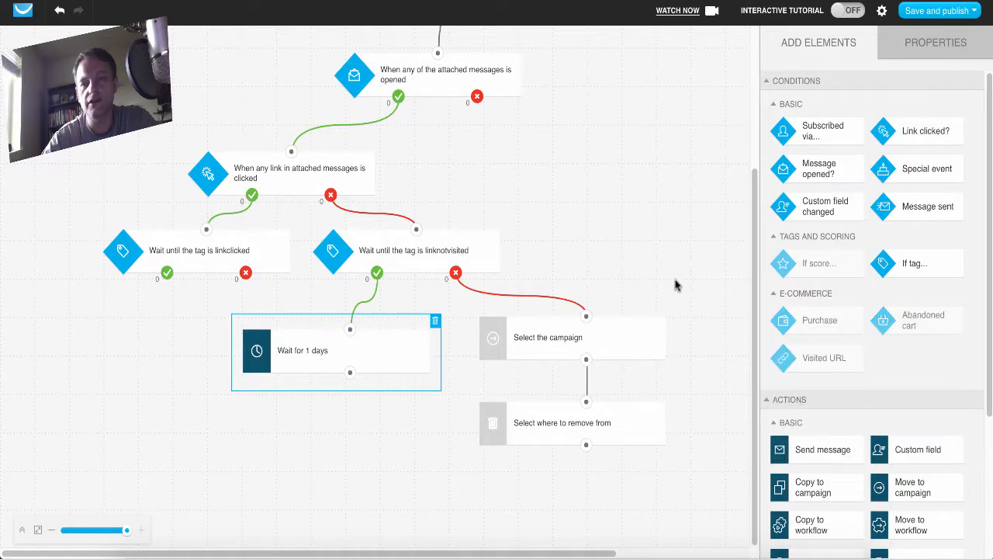
scroll(704, 281, up, 5)
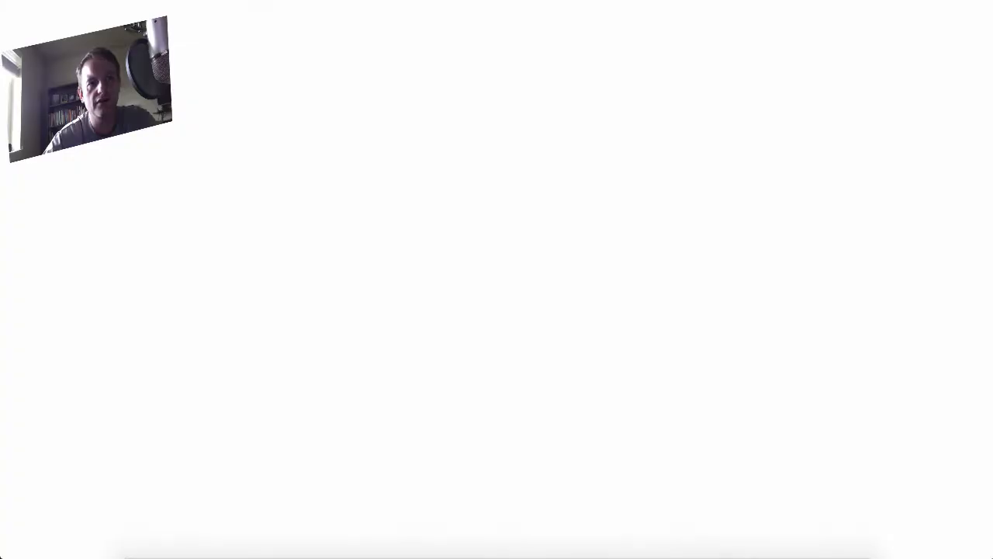
Open the GetResponse website and log in to reach the account dashboard.
text(g)
key(Return)
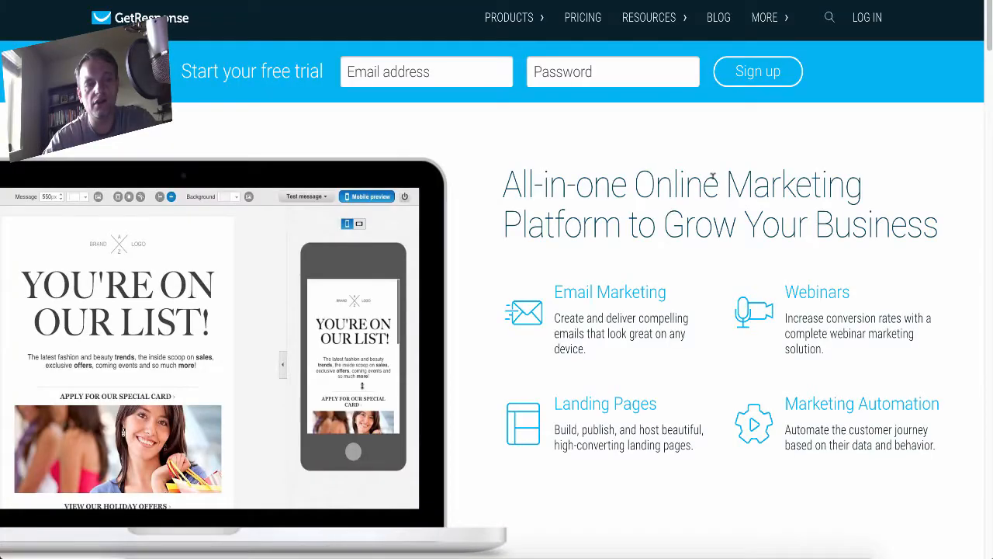
click(866, 19)
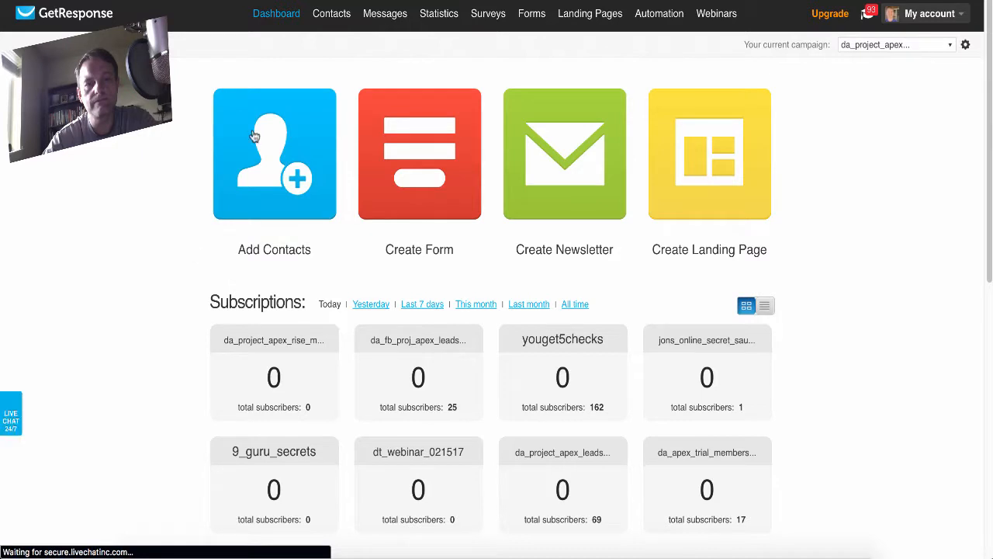
Look over the Messages and Statistics options, then open the contact search and view all contacts.
mouse_move(387, 21)
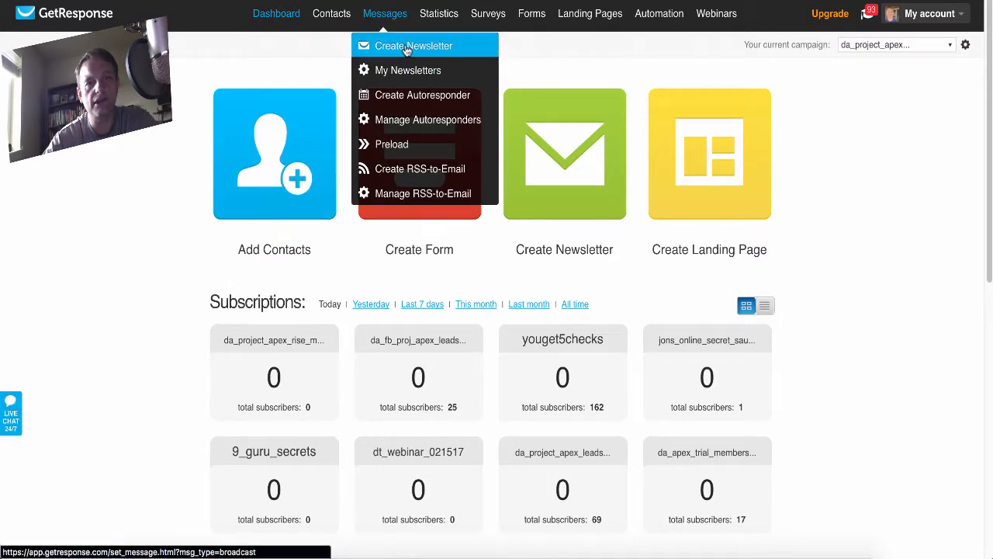
mouse_move(500, 15)
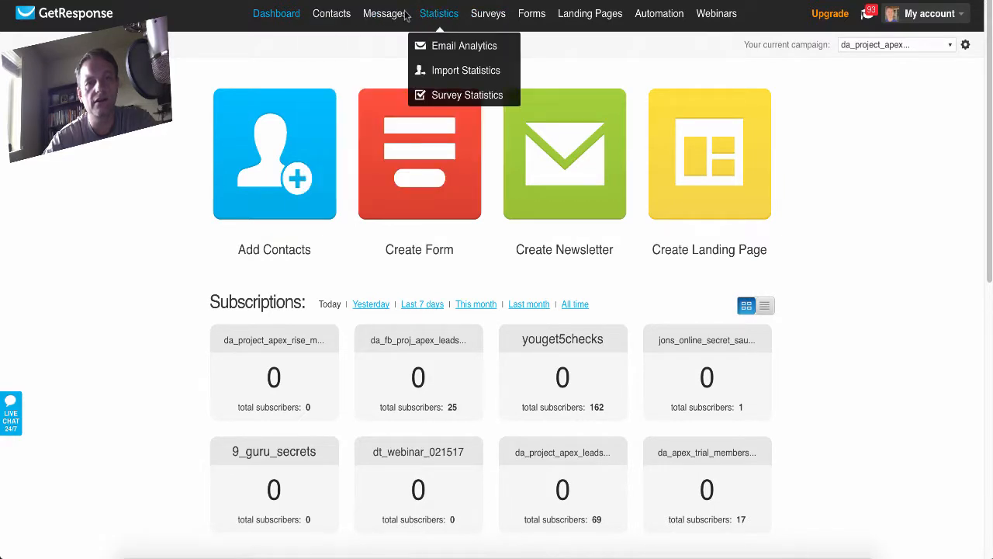
mouse_move(328, 15)
click(341, 46)
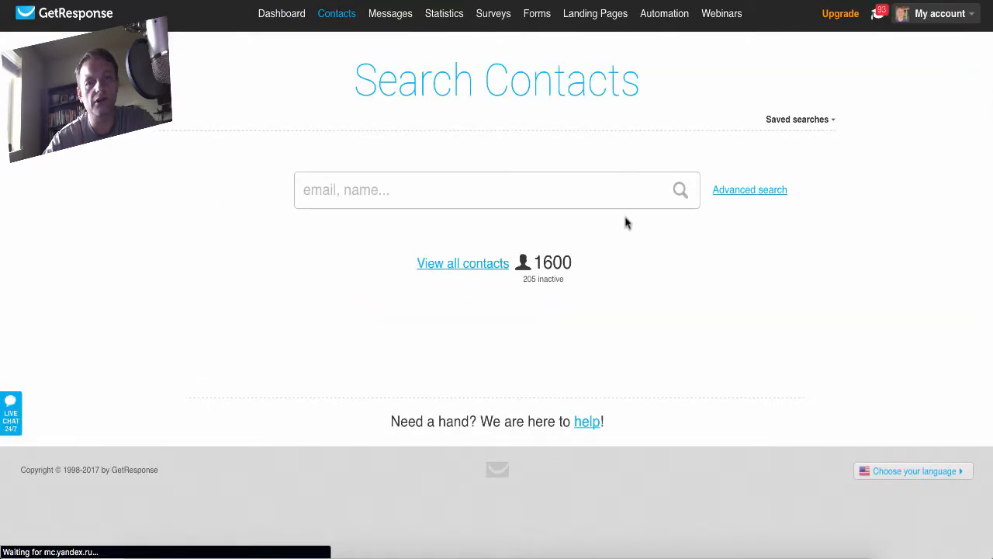
click(450, 265)
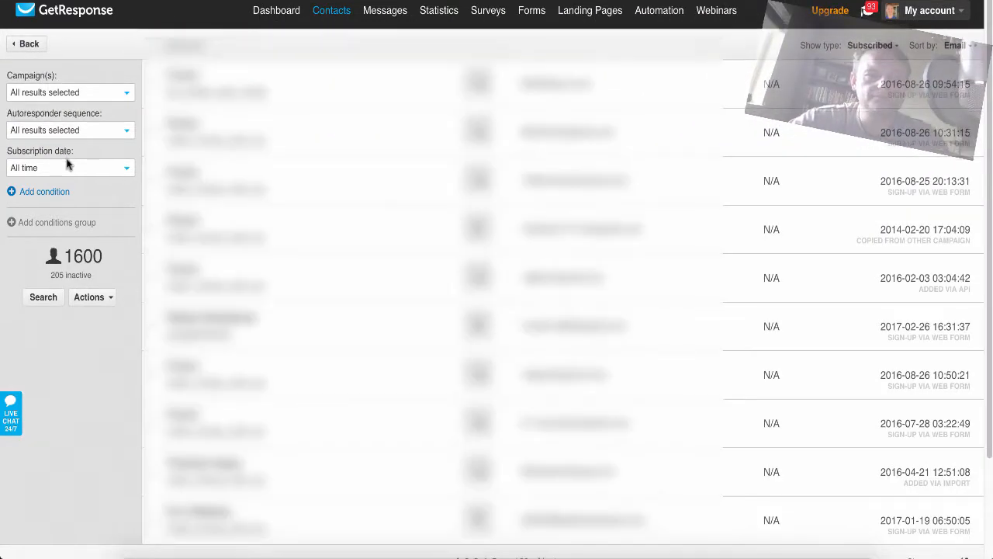
Filter the contacts to the campaigns doterra_essential_oils, doterra_marketing and jons_online_secret_sauce, and run the search.
click(126, 95)
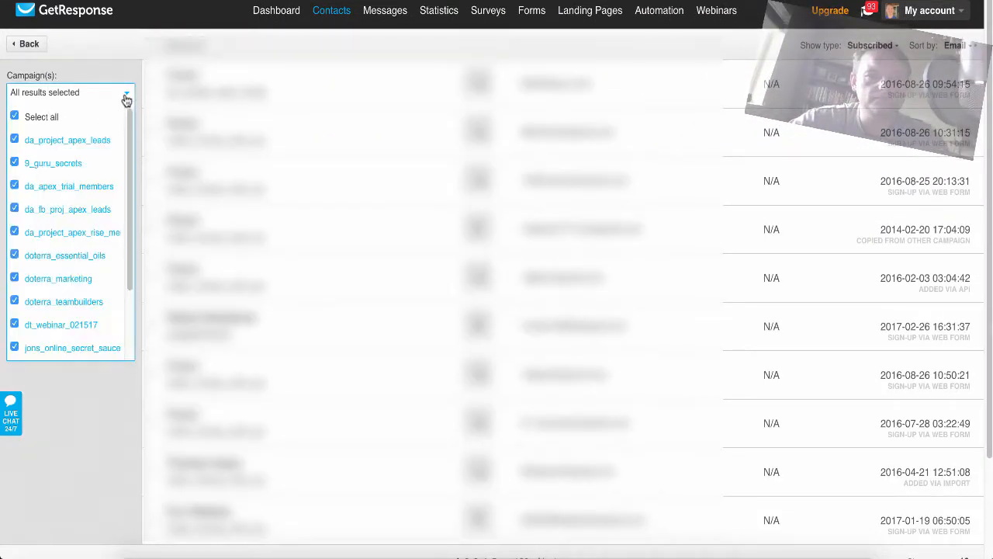
click(14, 117)
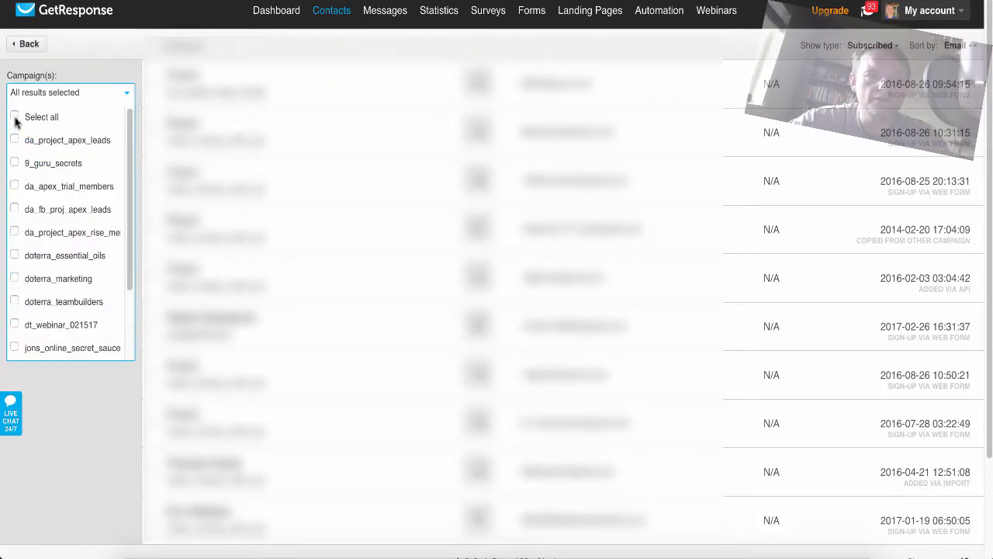
click(14, 255)
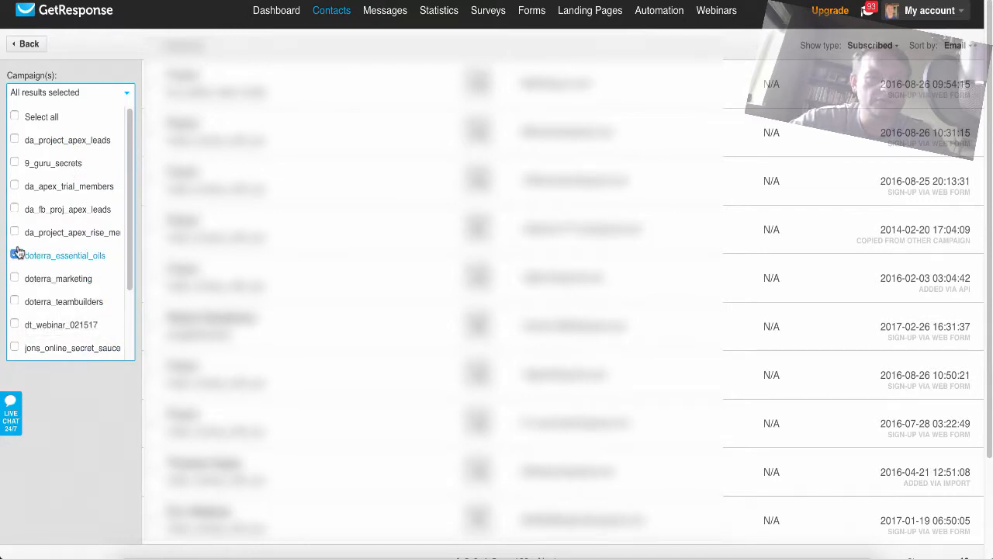
click(14, 255)
click(14, 347)
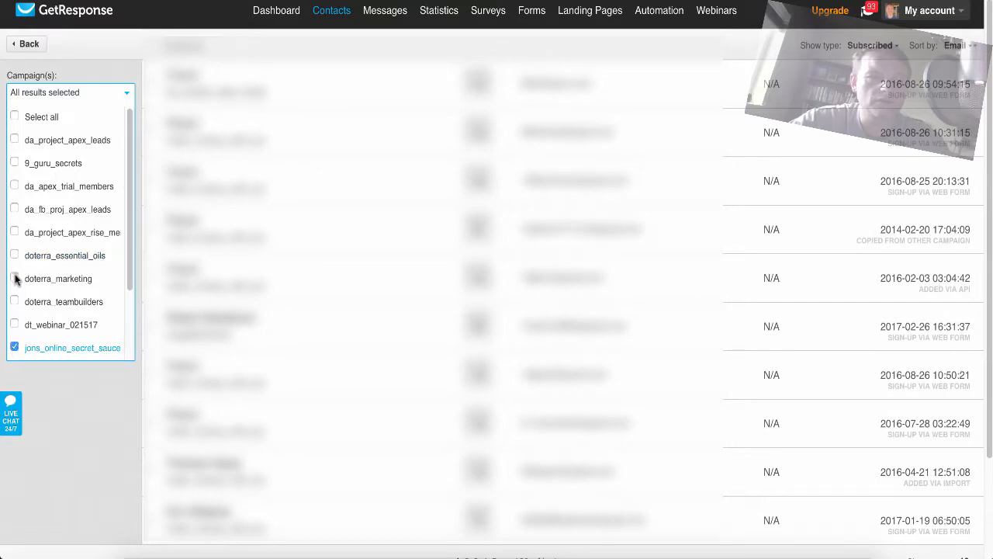
click(14, 278)
click(14, 256)
click(63, 383)
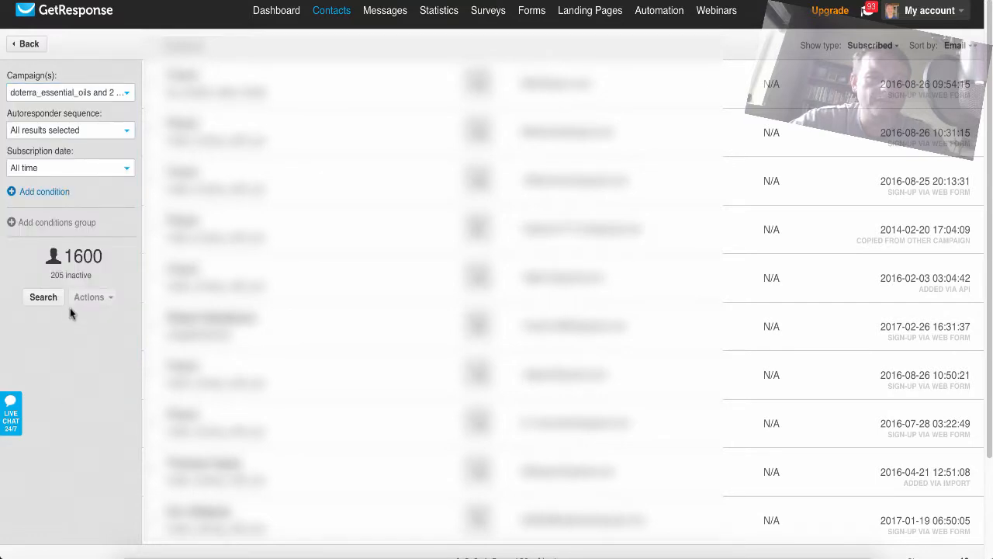
click(45, 301)
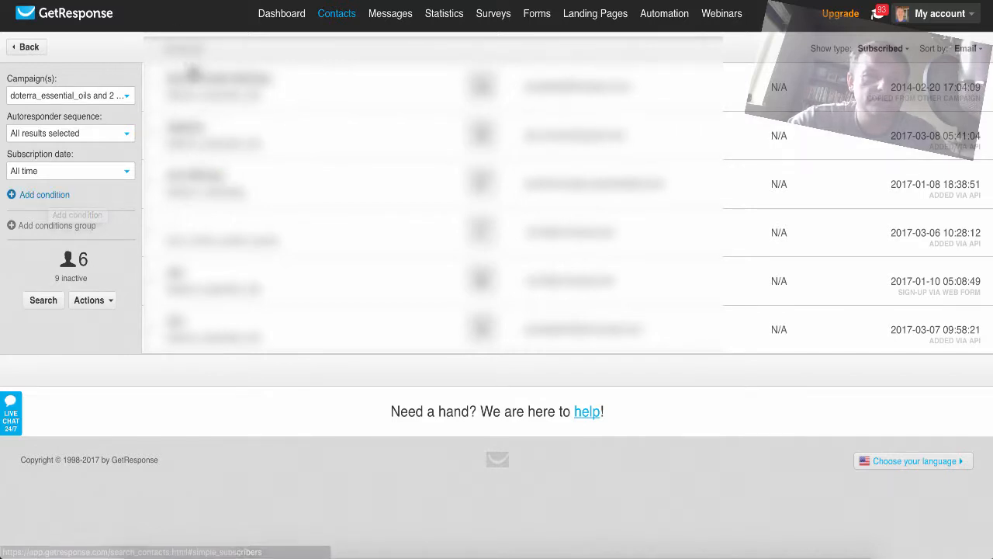
Save the current contact search under the name Doterra Leads.
click(108, 301)
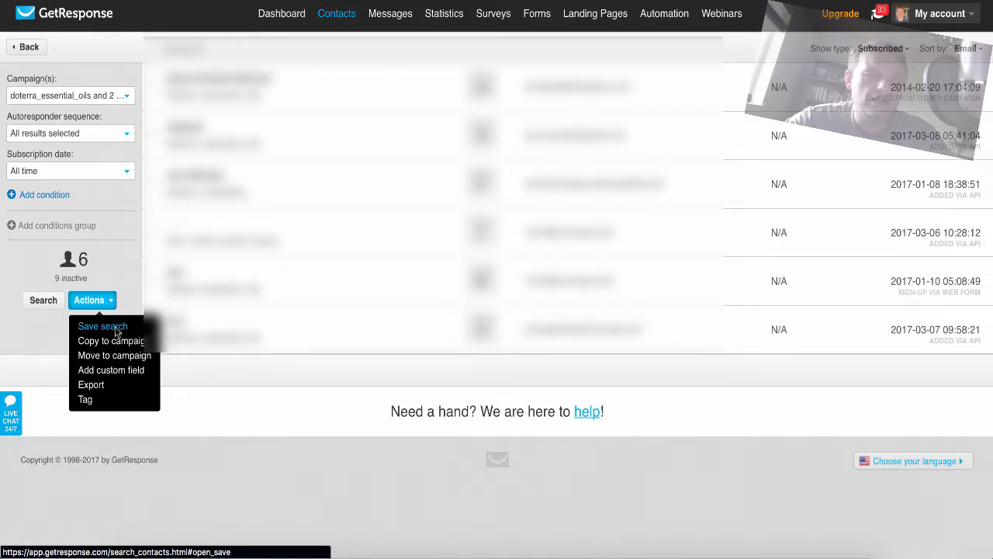
click(116, 329)
click(451, 276)
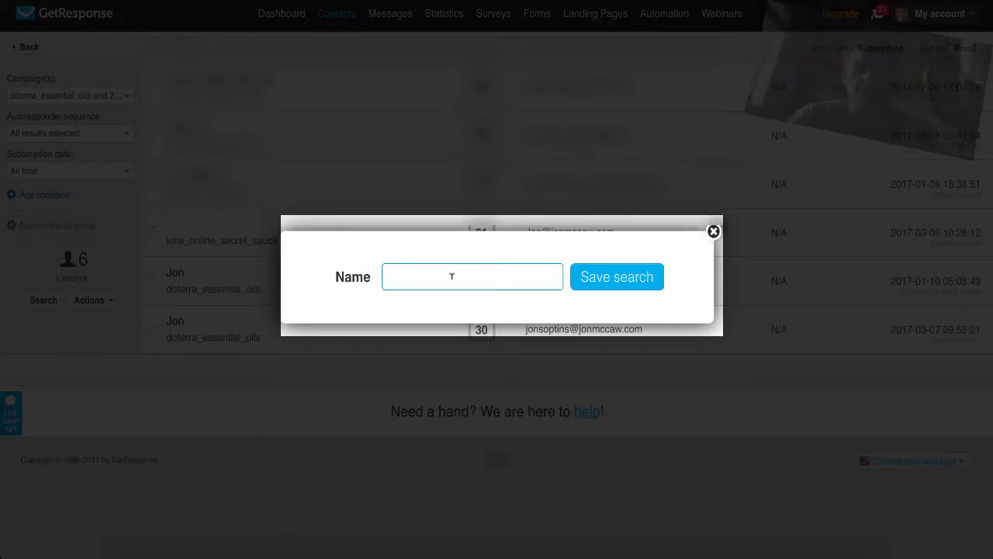
text(Doterra Leads)
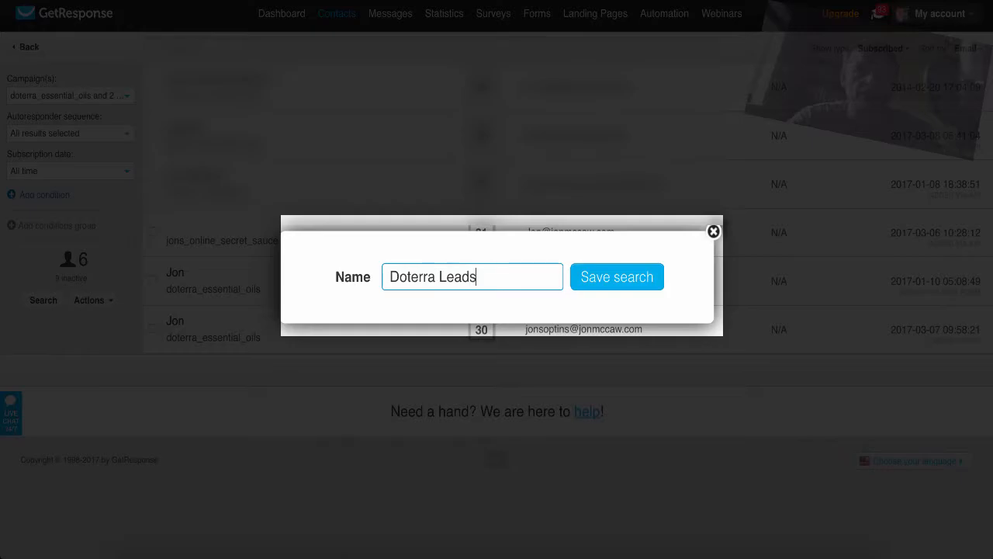
click(613, 278)
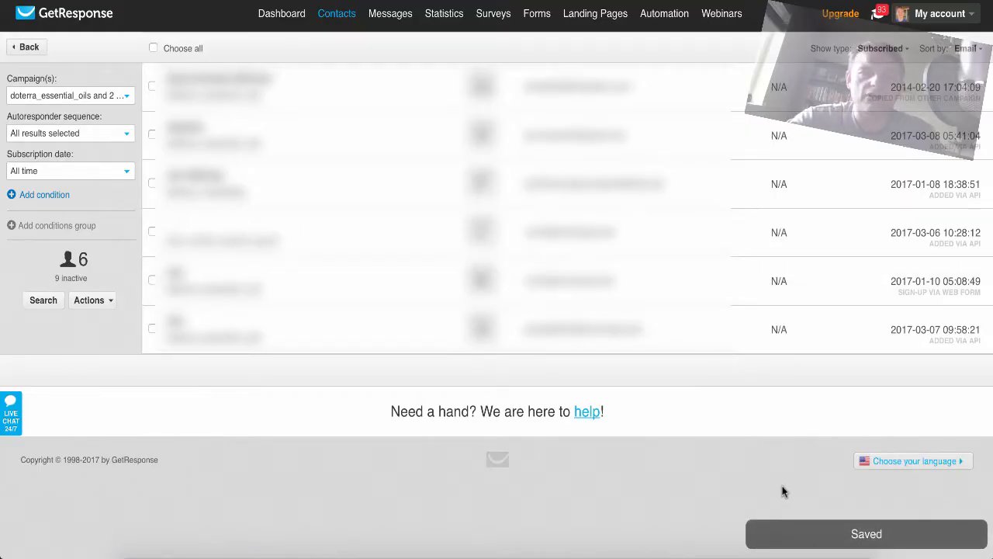
Create a newsletter in the Drag-and-Drop Email Editor with message name doterra and subject Doterra.
mouse_move(387, 16)
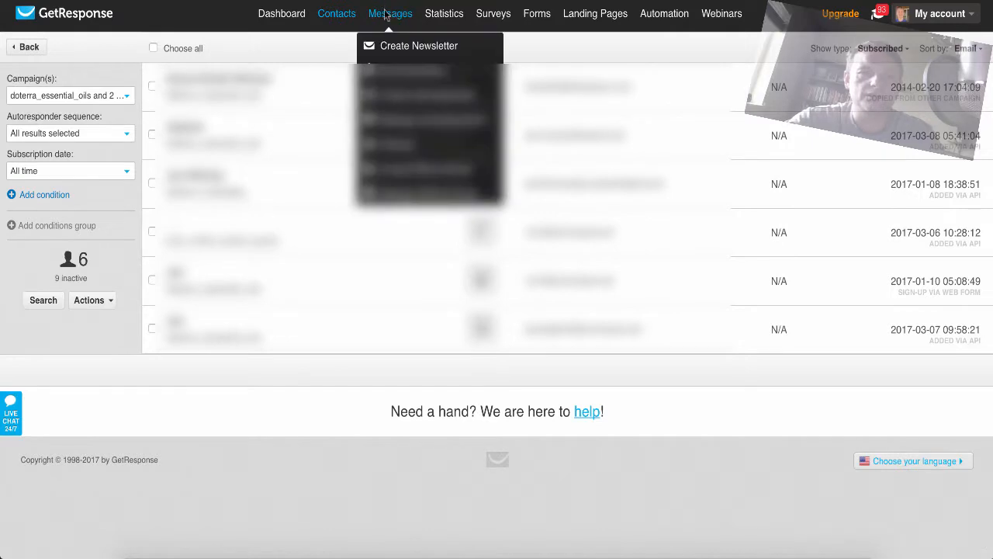
click(402, 49)
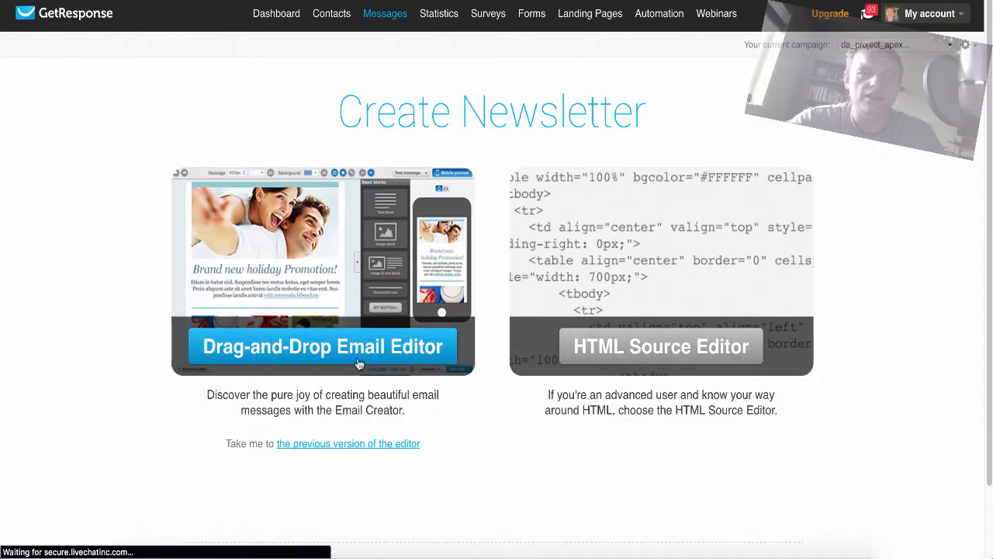
click(359, 362)
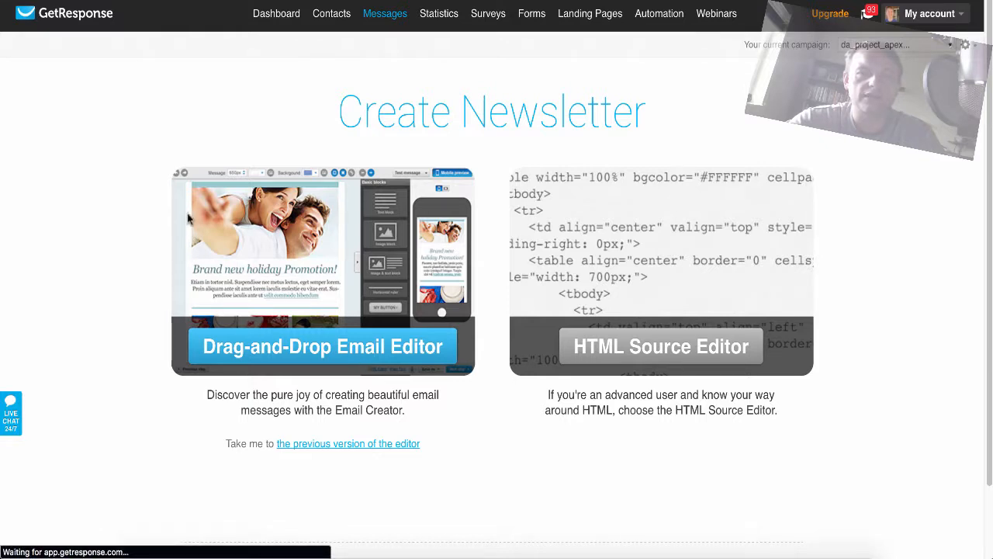
click(364, 159)
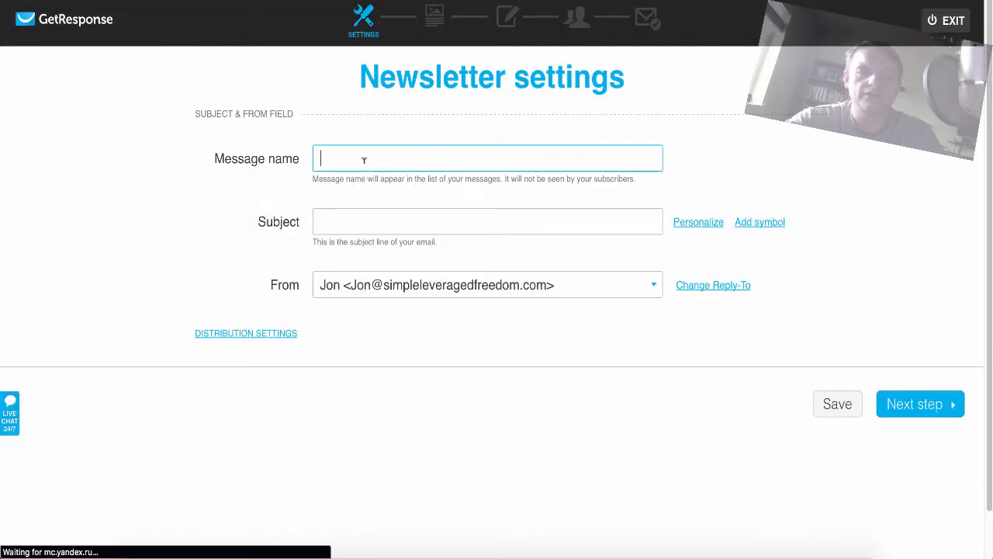
text(doterra)
key(Tab)
text(Dote)
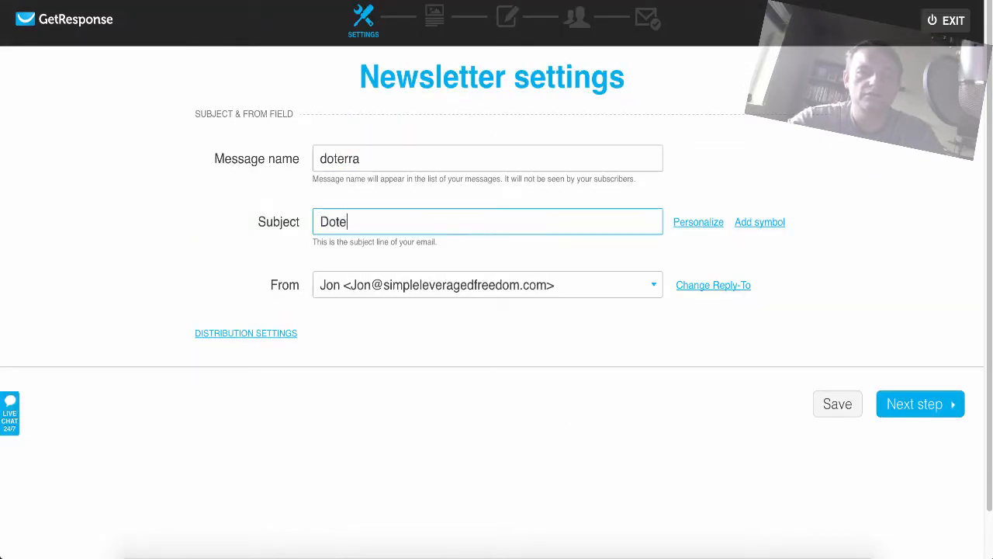
text(rrr)
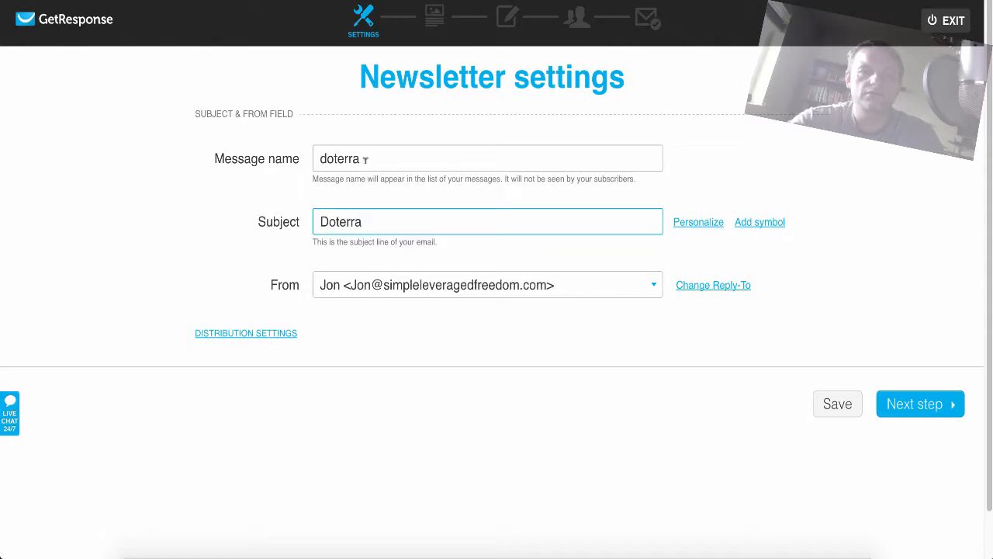
Turn on Google Analytics tracking for the newsletter, choose the everyday-essentialoils sender as the From address, and continue to the templates.
click(235, 332)
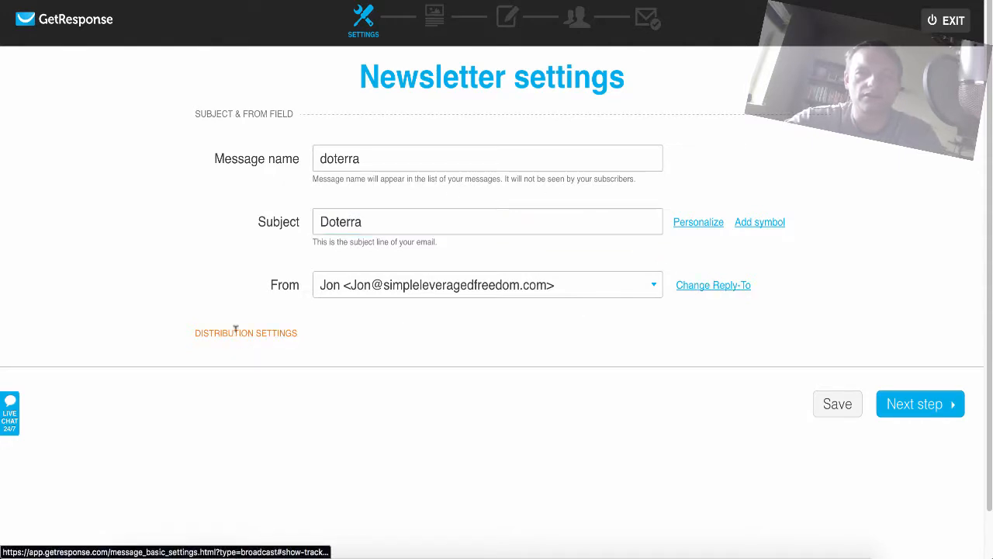
scroll(731, 399, down, 2)
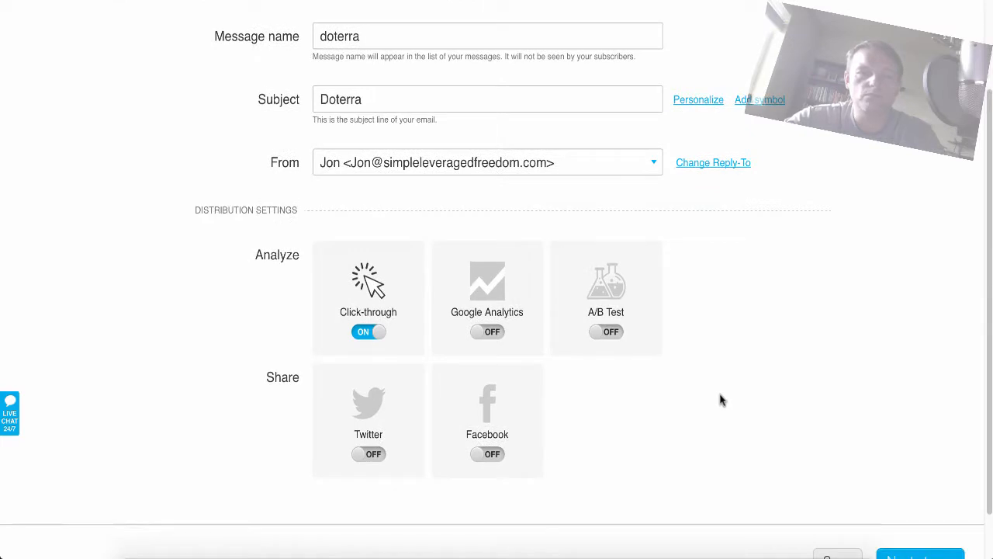
click(492, 331)
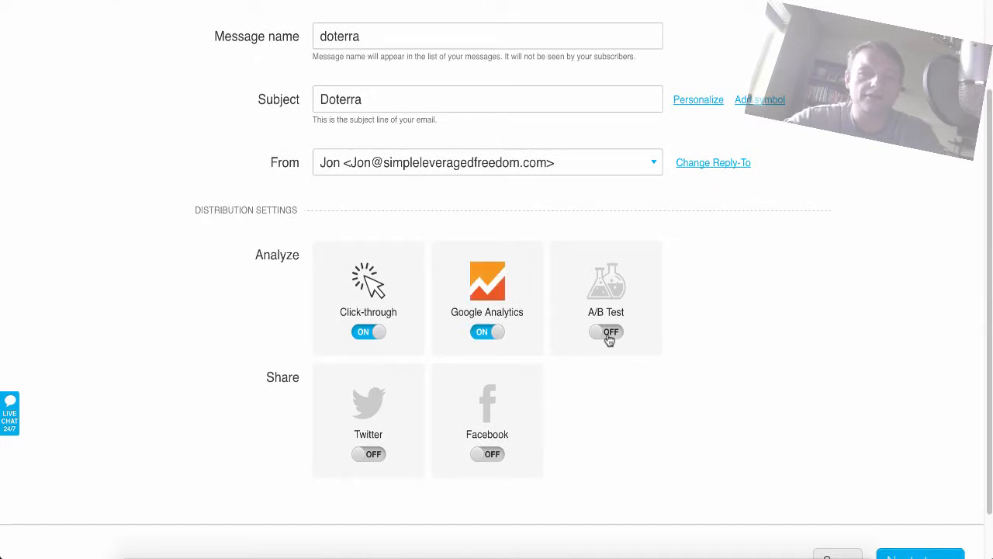
click(649, 164)
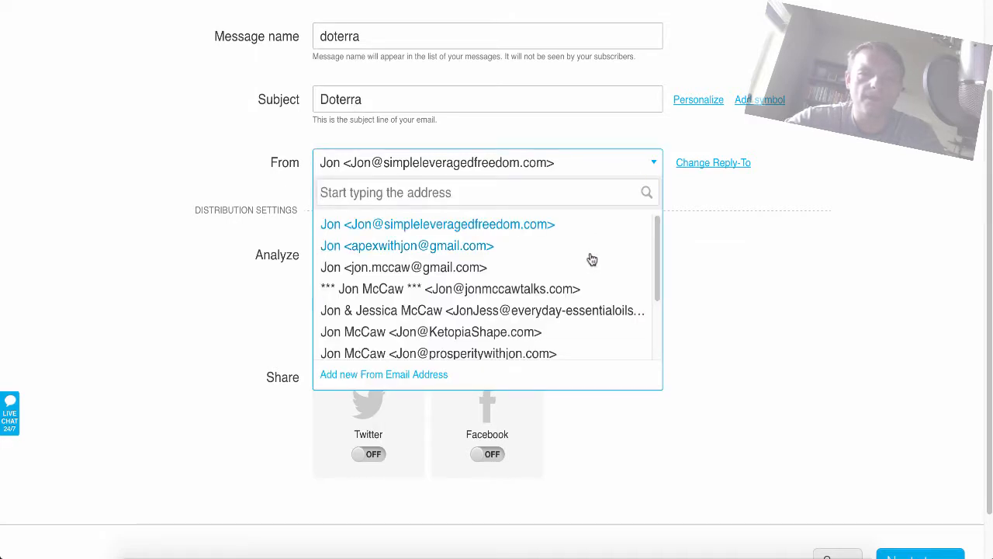
click(593, 310)
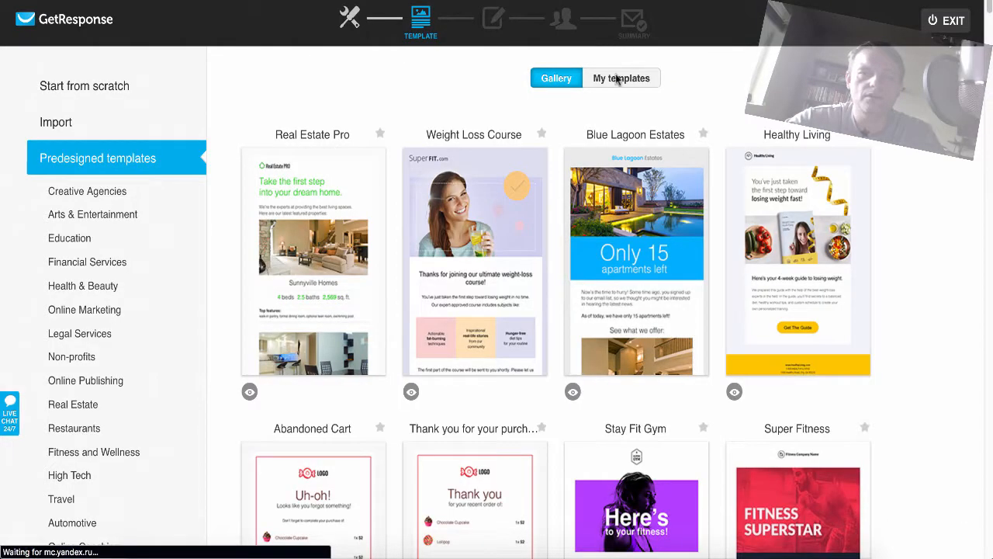
Look through the saved and predesigned templates, and open the predesigned Weight Loss template in the editor.
click(619, 80)
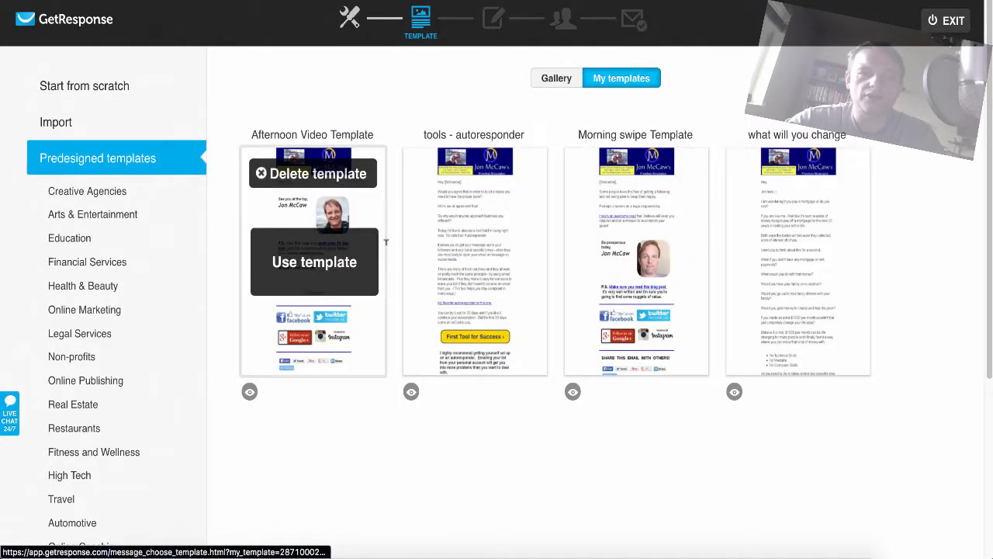
click(550, 79)
scroll(332, 297, down, 3)
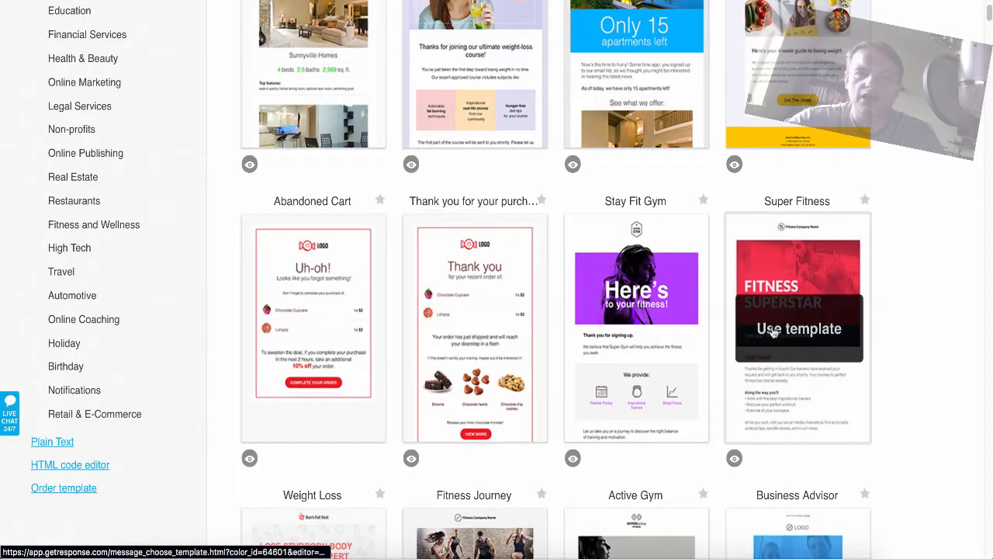
scroll(773, 331, down, 3)
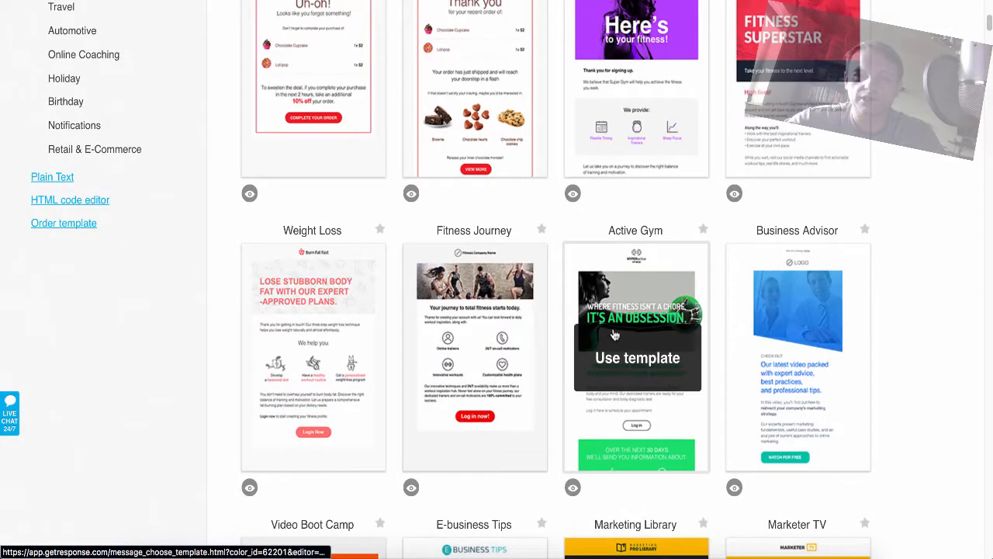
click(523, 322)
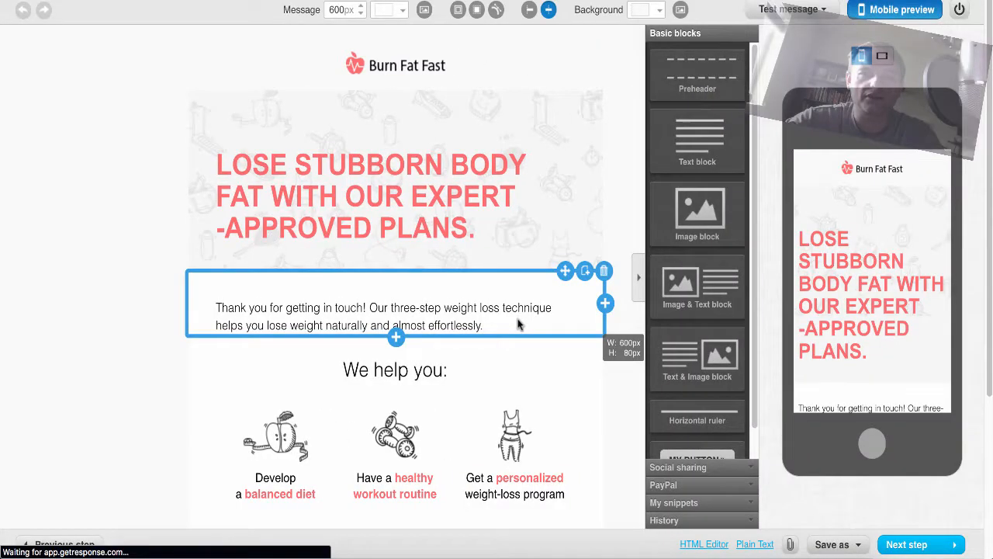
Continue from the editor and include the campaigns doterra_essential_oils, jons_online_secret_sauce, doterra_marketing and doterra_teambuilders as recipients.
scroll(519, 324, down, 3)
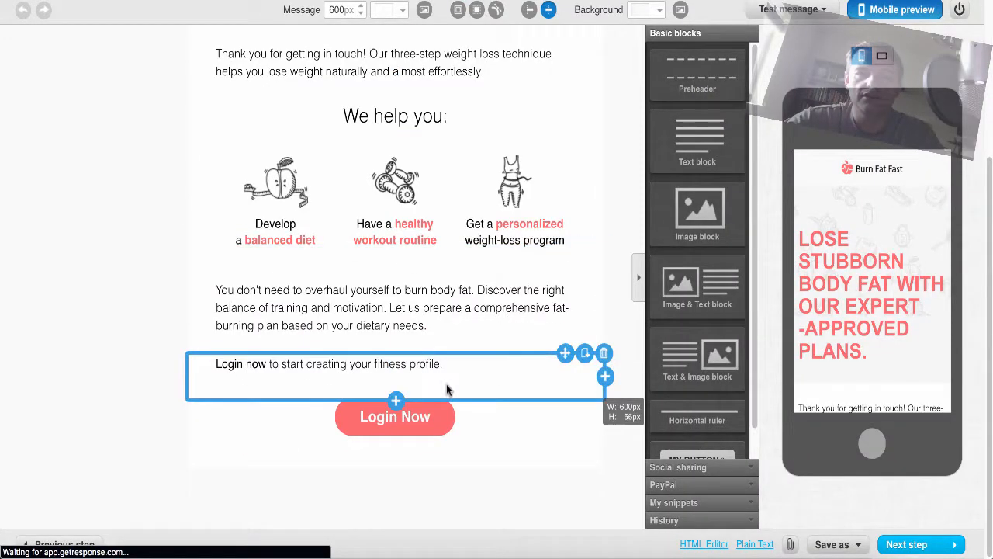
click(907, 545)
click(906, 544)
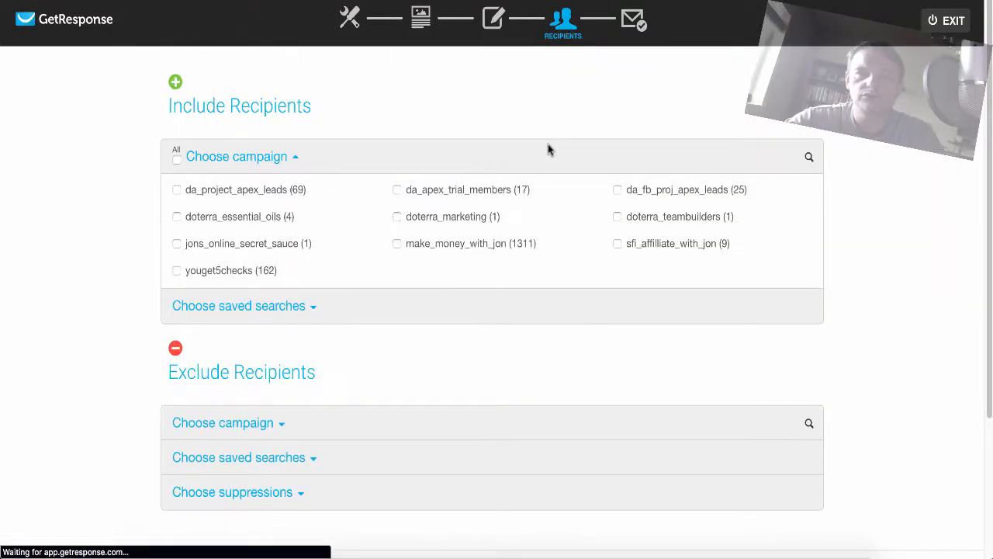
click(177, 218)
click(177, 243)
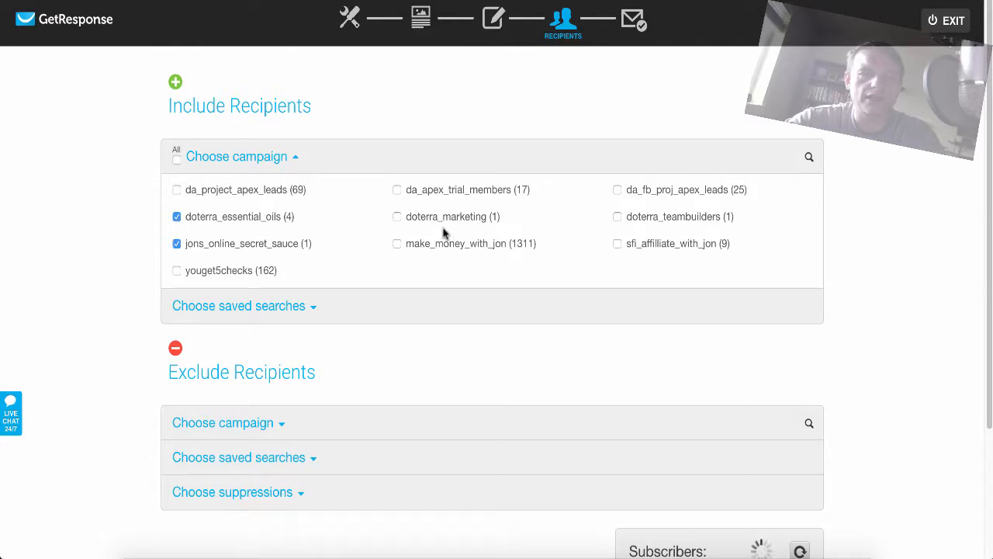
click(397, 217)
click(617, 217)
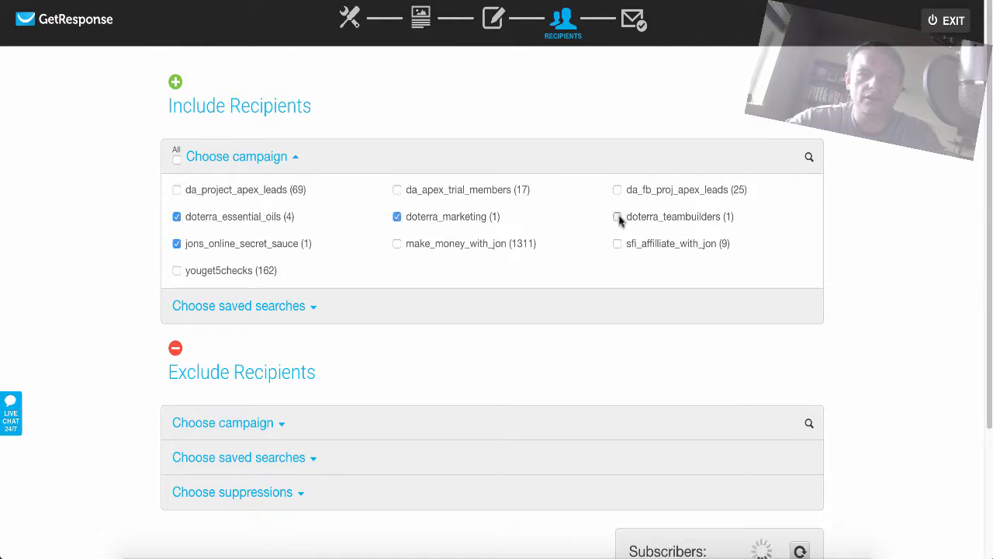
Exclude the saved search Shortcut Not Opened 30days from the newsletter's recipients.
scroll(295, 323, down, 2)
click(222, 263)
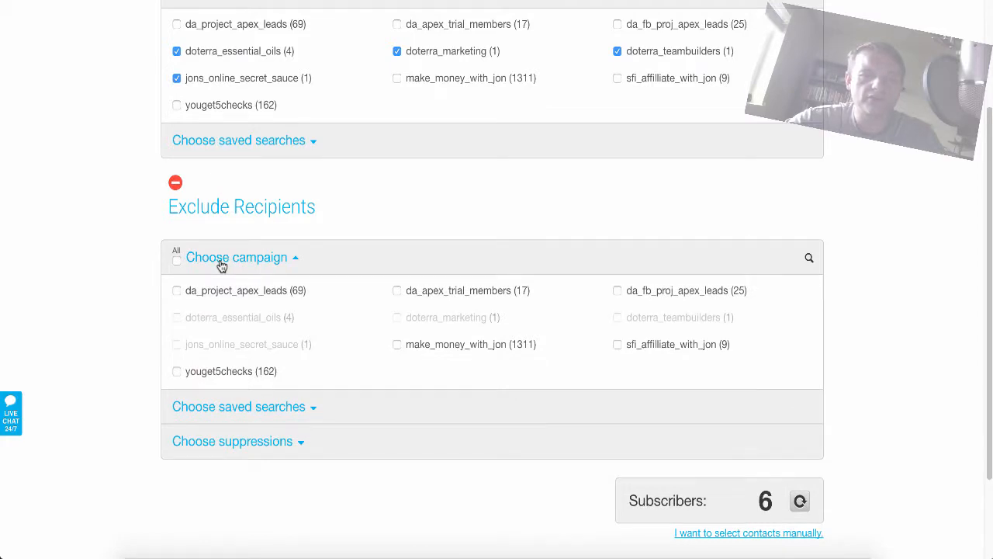
click(222, 264)
click(295, 299)
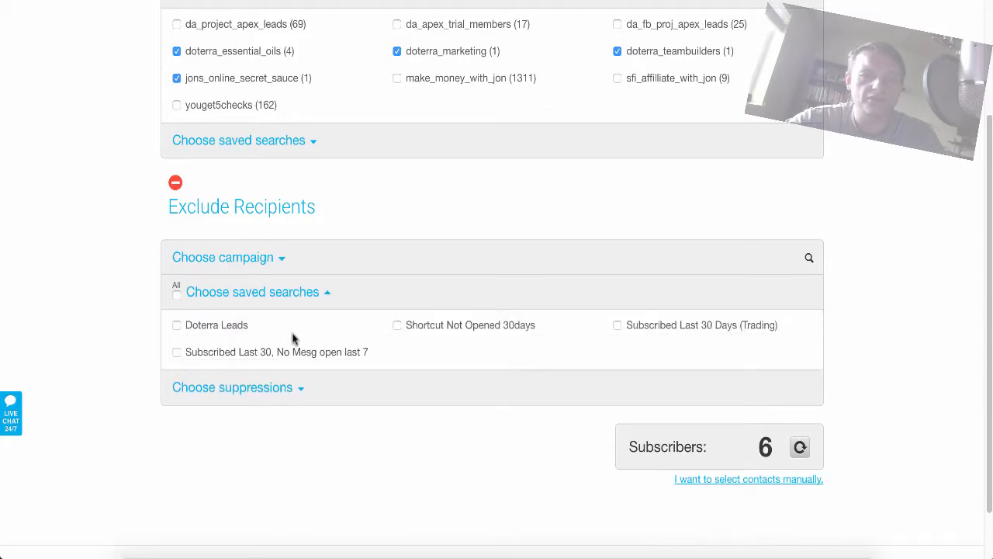
click(182, 325)
click(177, 326)
click(397, 326)
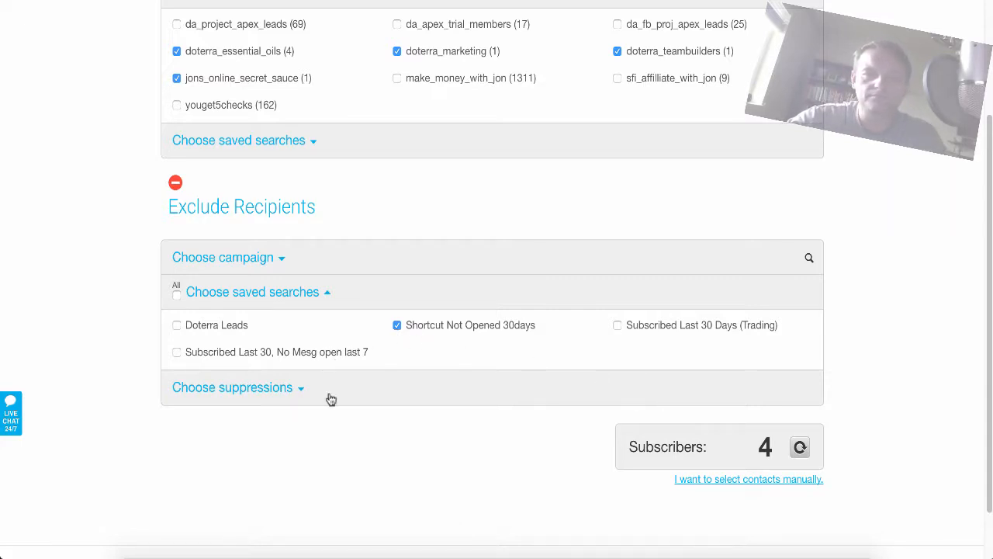
Check the available suppressions for excluded recipients and continue to the message summary.
click(260, 392)
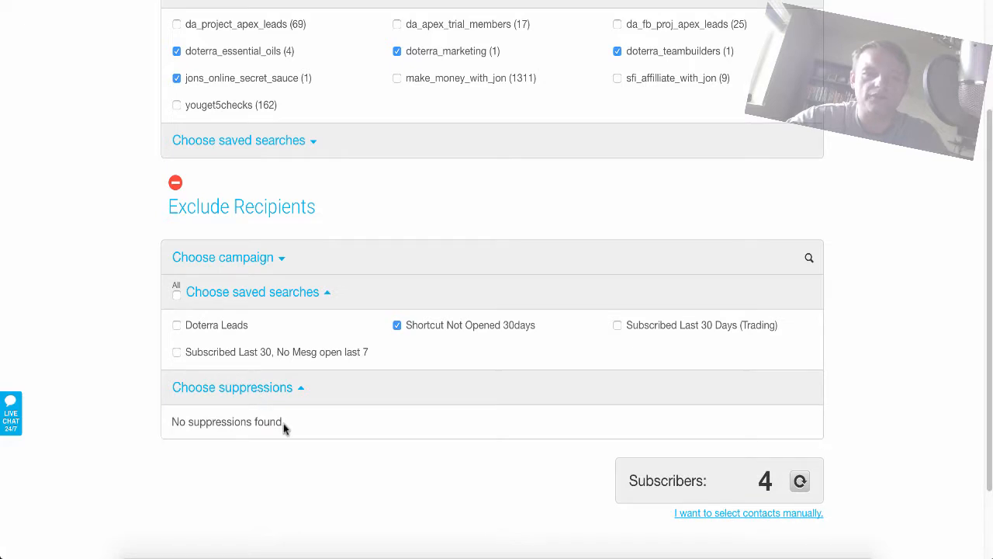
scroll(891, 450, down, 3)
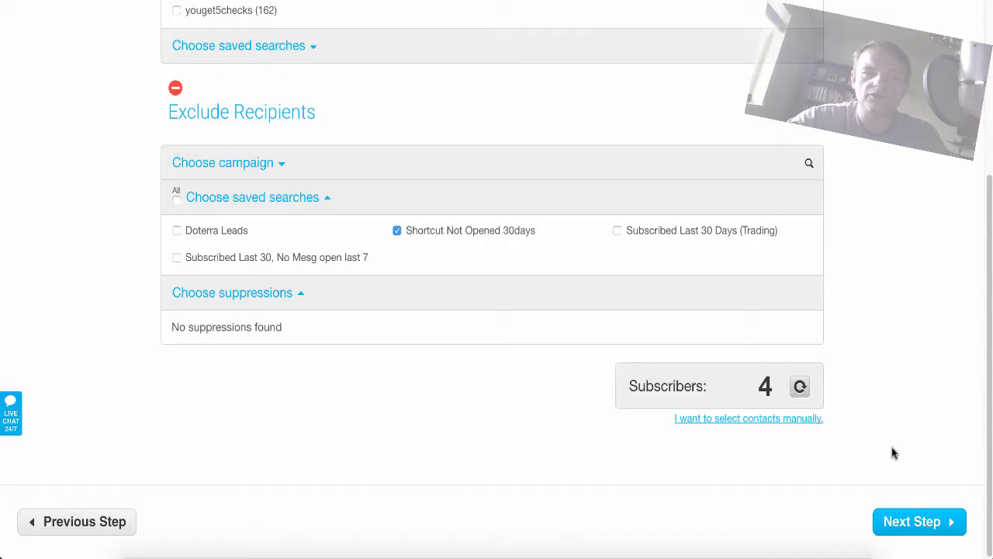
click(911, 531)
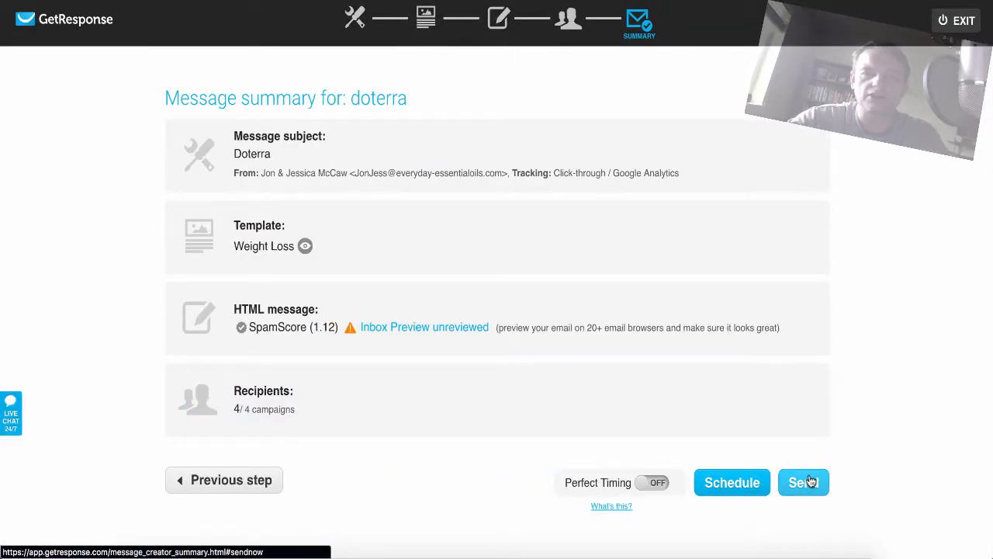
Send the doterra newsletter to its selected recipients from the message summary.
click(811, 483)
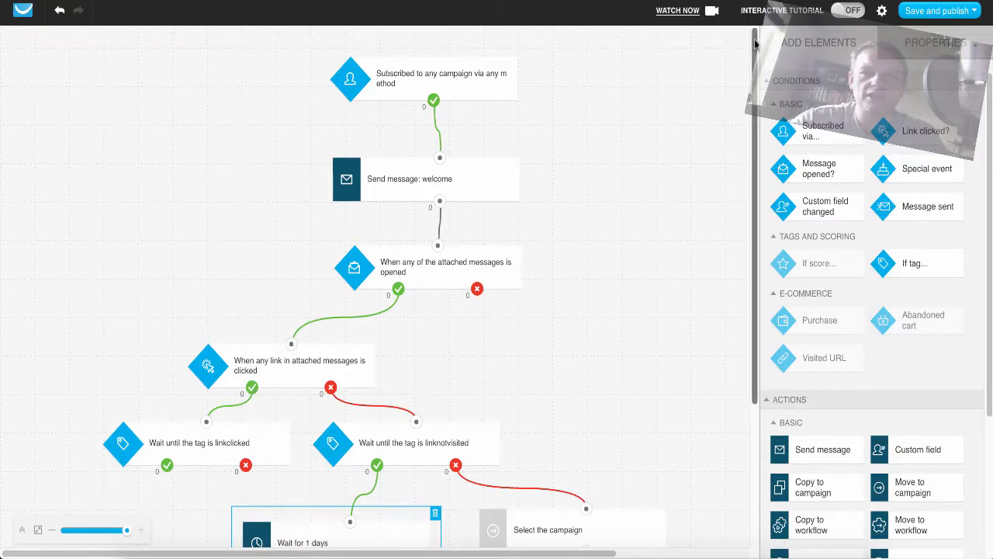
Look over the automation workflow down to its last elements and leave the editor for the dashboard without saving.
drag(755, 43, 755, 185)
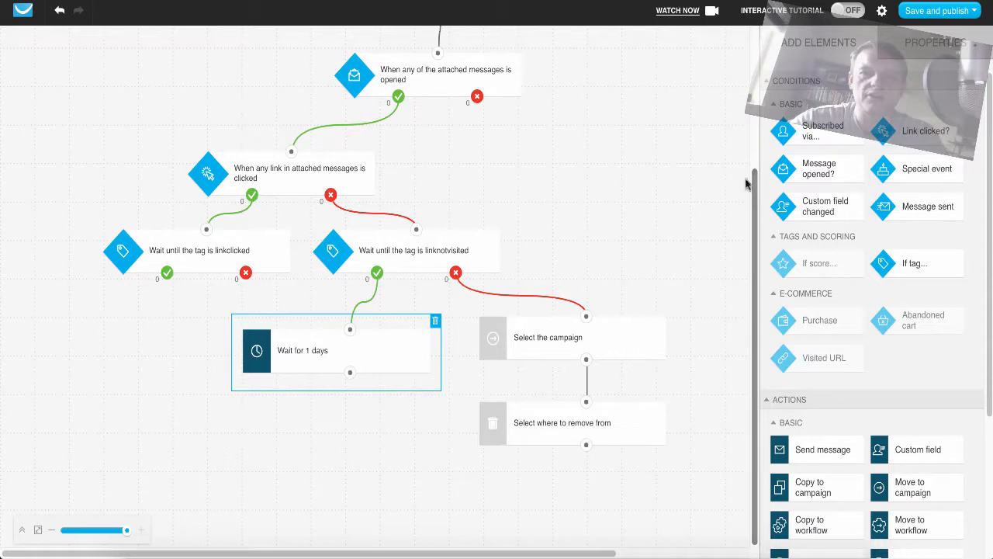
scroll(745, 184, up, 5)
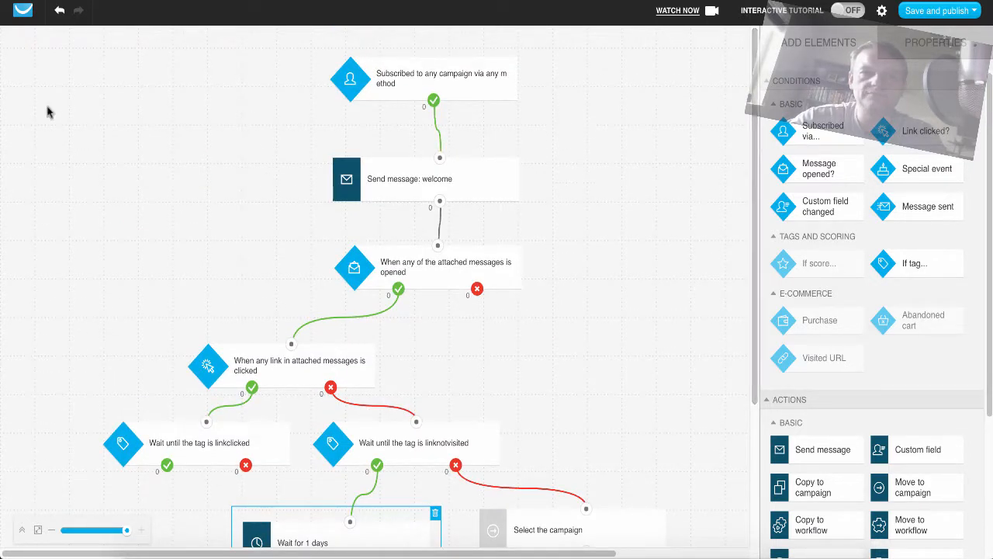
click(21, 20)
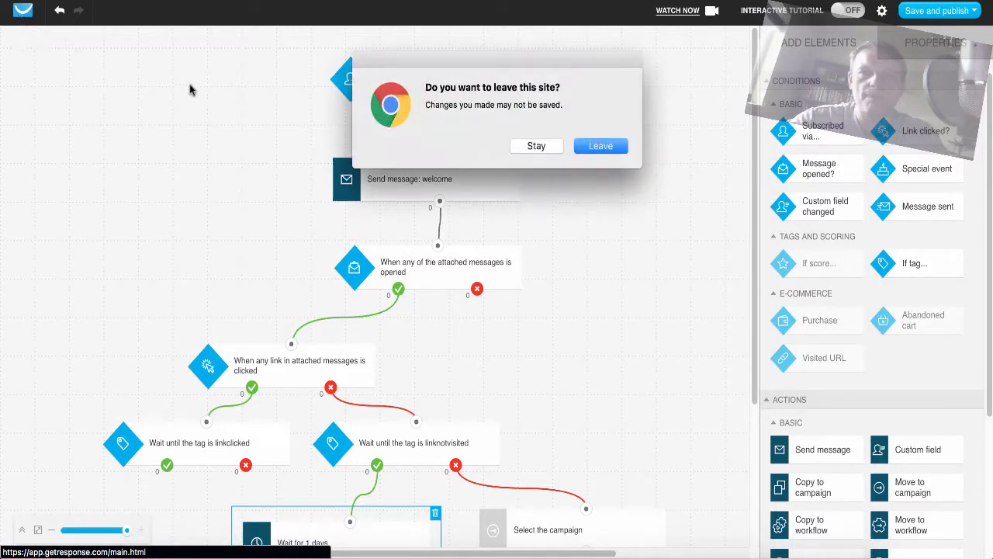
click(599, 149)
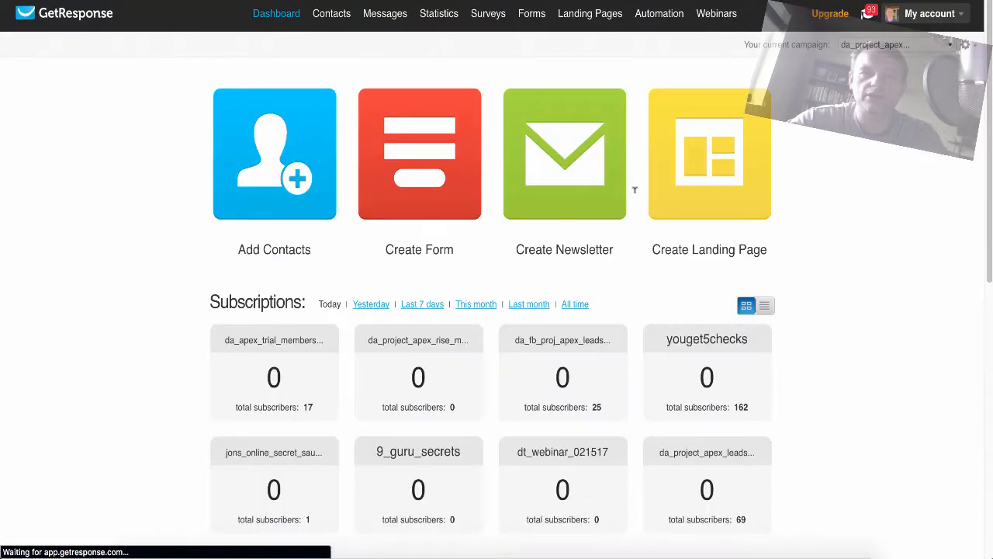
Show the dashboard's campaign subscriptions as a list instead of tiles.
mouse_move(729, 21)
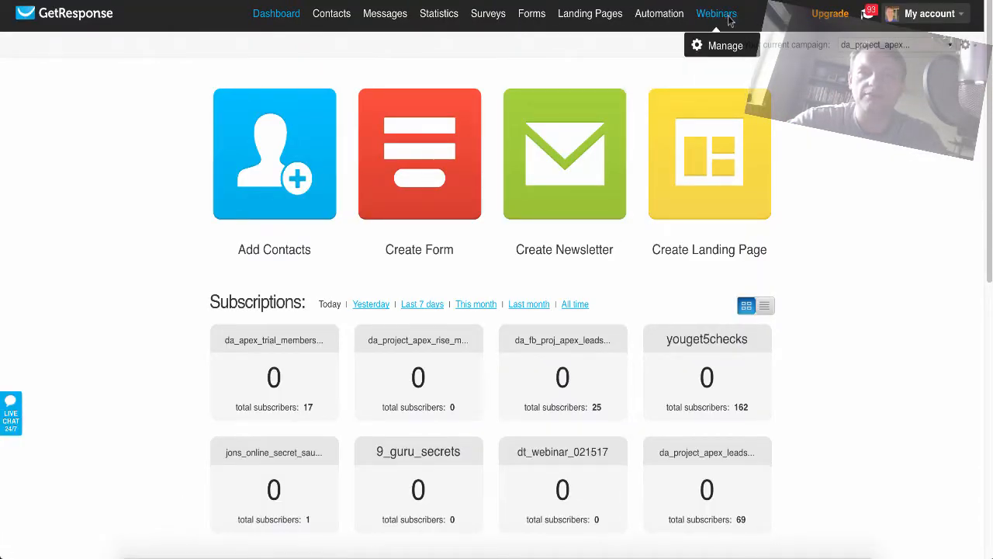
click(762, 305)
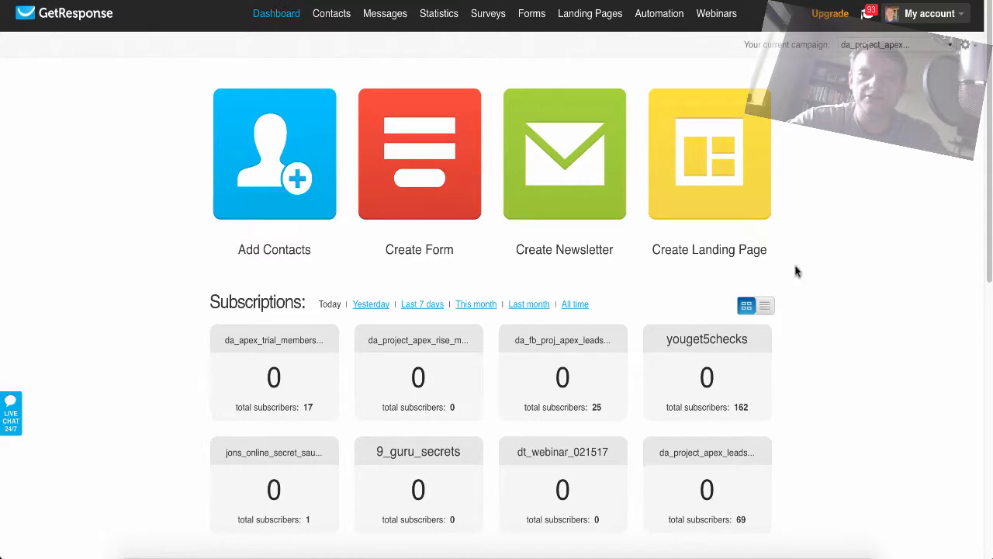
Look over the available webinar, automation and form options and examine the last newsletter's statistics on the dashboard.
mouse_move(719, 17)
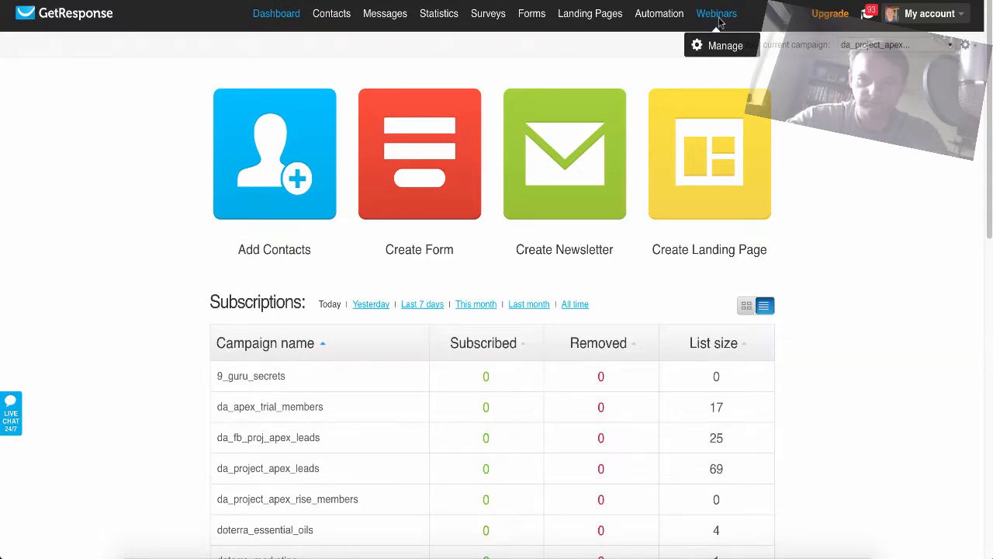
mouse_move(644, 21)
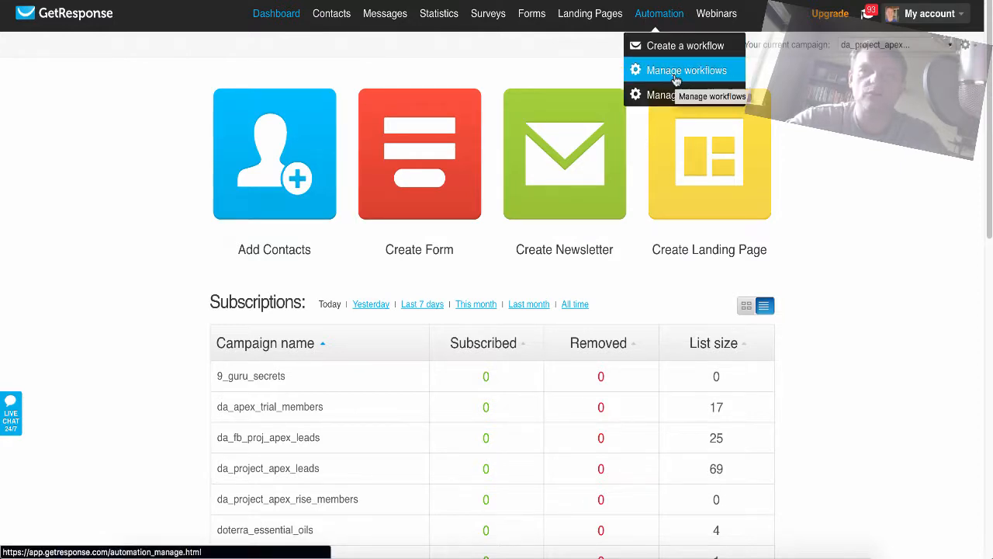
mouse_move(595, 21)
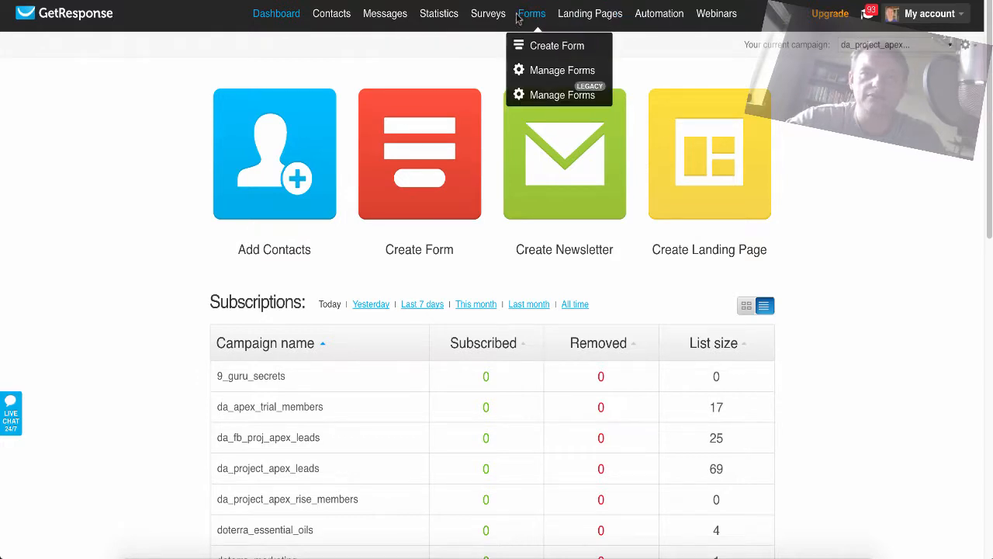
mouse_move(324, 20)
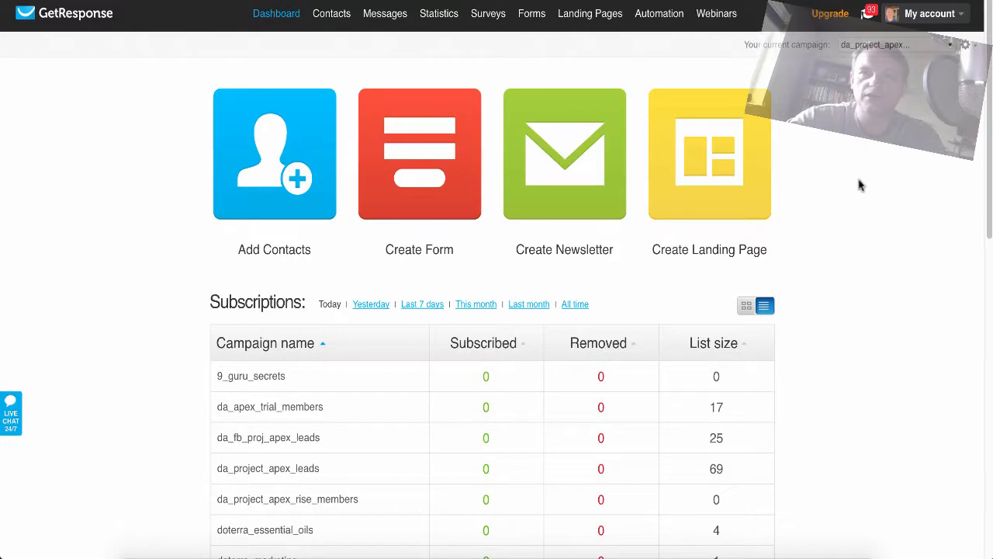
scroll(860, 187, down, 5)
scroll(862, 188, down, 4)
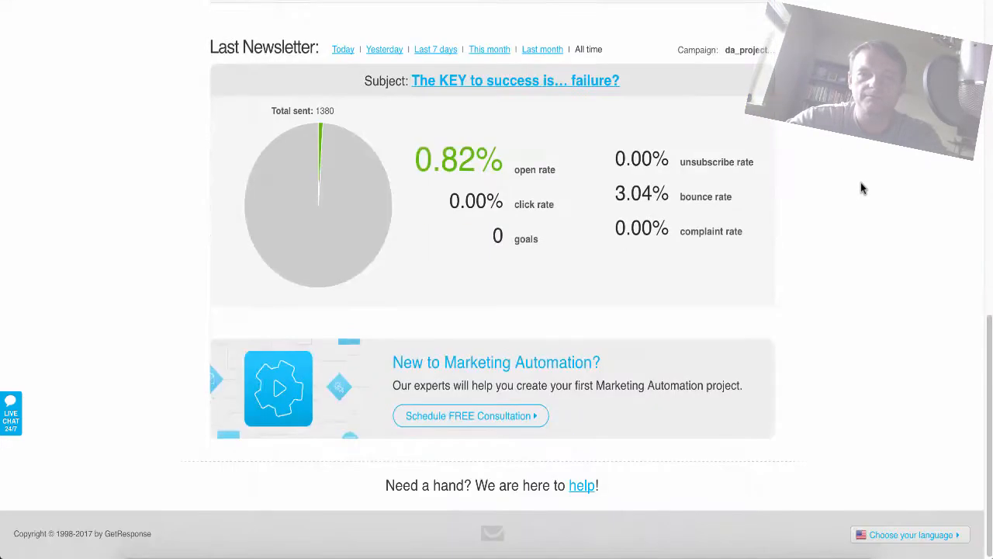